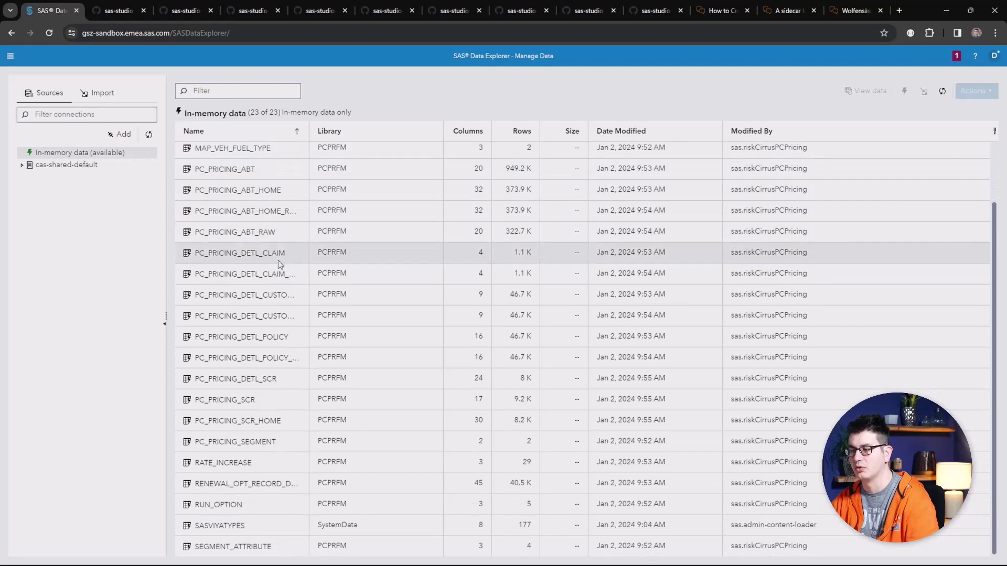
Open the ANALYTICS_OPTION in-memory table and look over its column details, sample data and available actions
scroll(278, 250, up, 2)
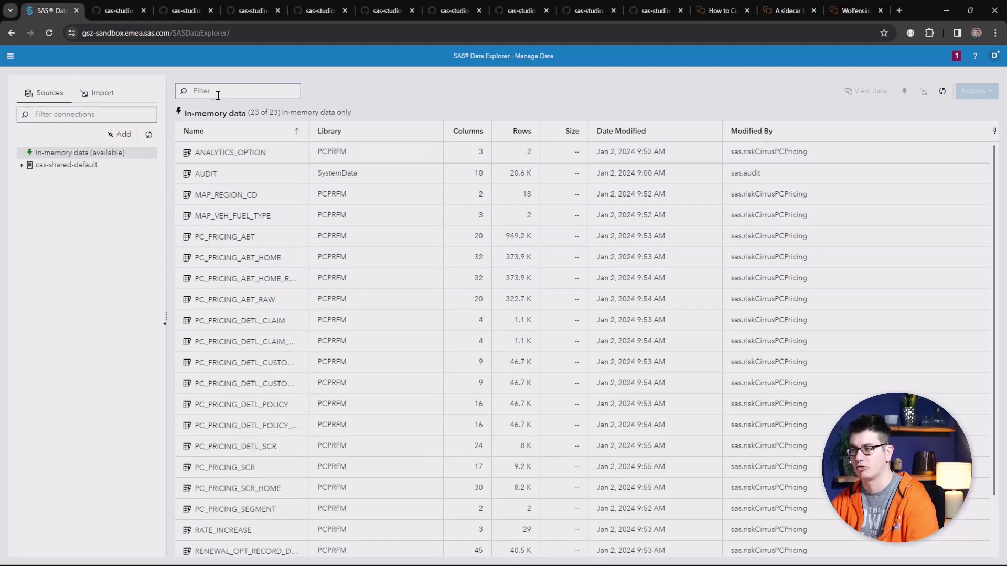
click(235, 153)
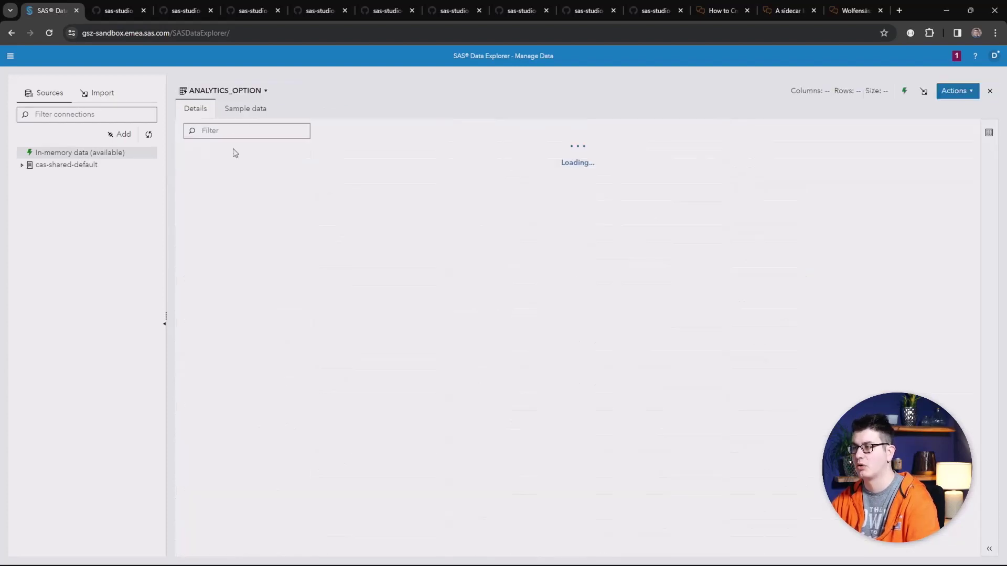
click(252, 109)
click(210, 110)
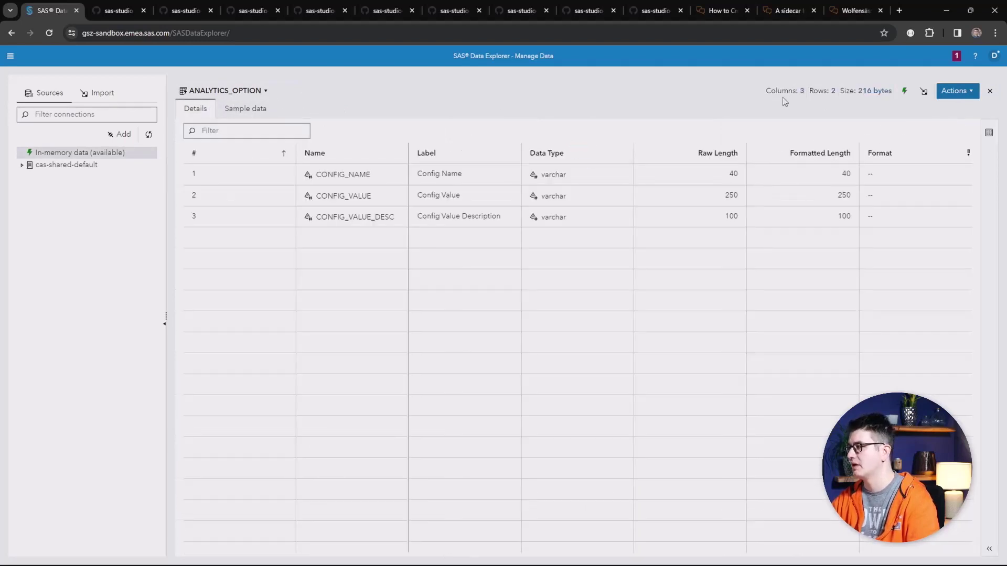
click(950, 92)
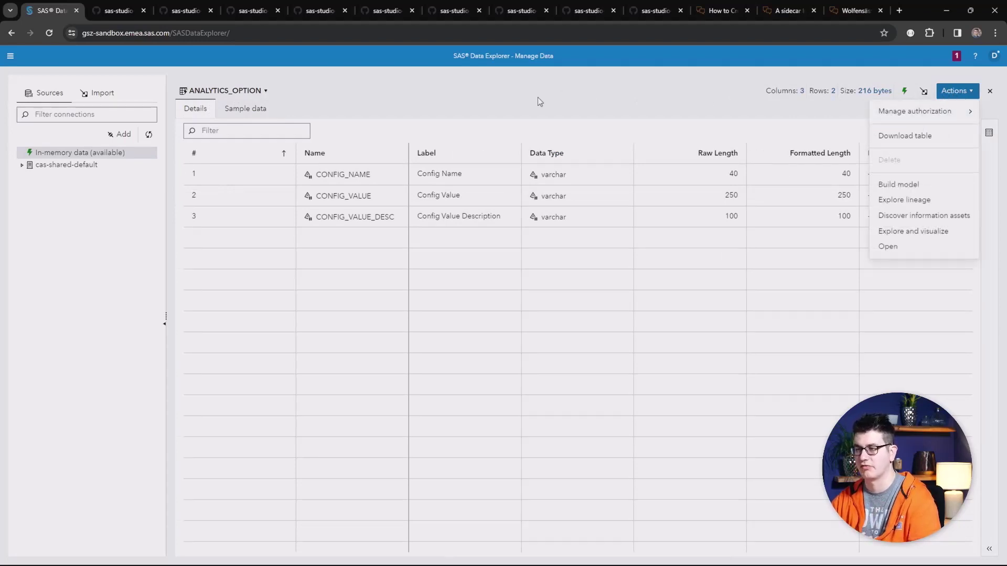
Expand cas-shared-default and set the CASUSER library as the default target library
click(23, 166)
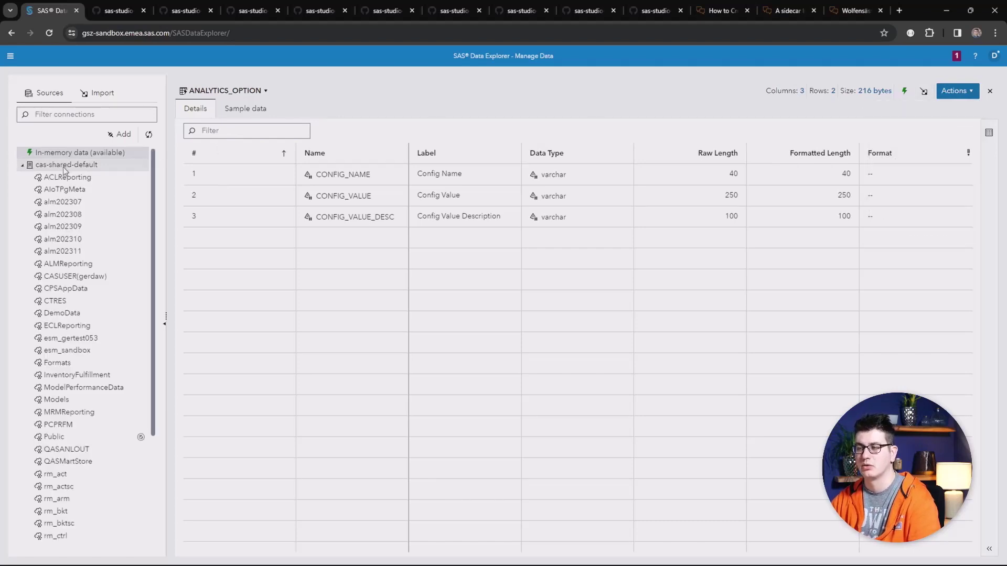
scroll(65, 181, down, 1)
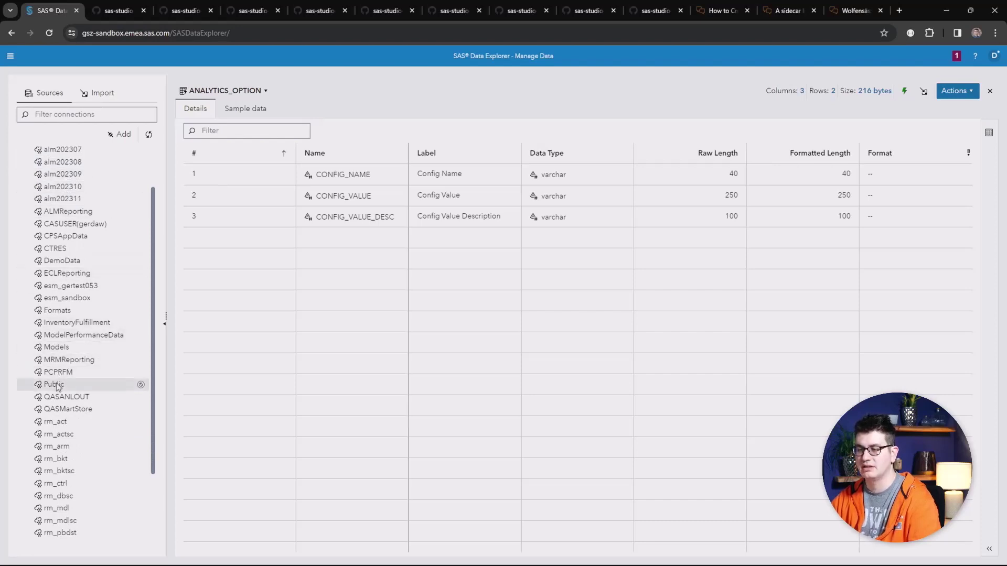
mouse_move(140, 385)
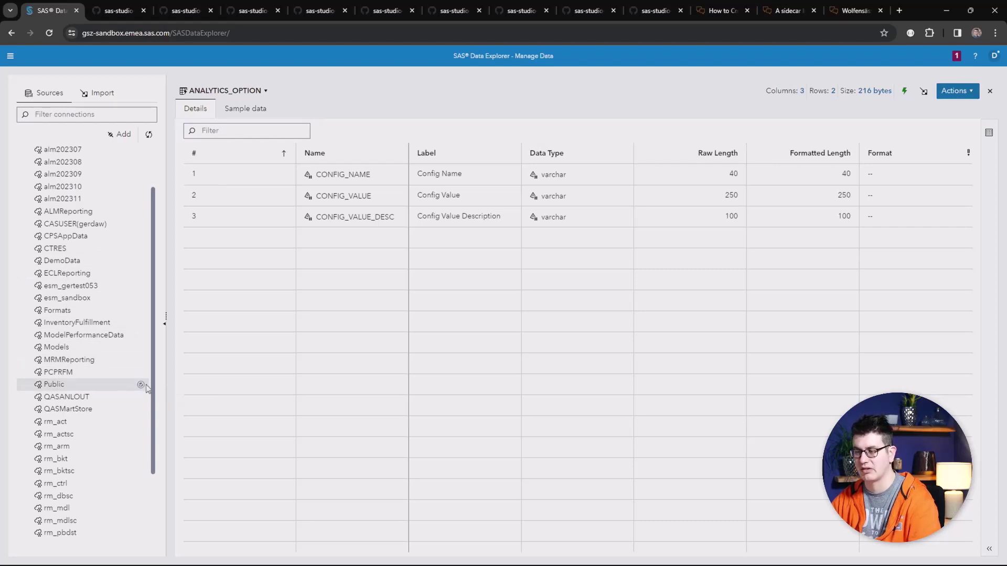
click(83, 225)
right_click(83, 227)
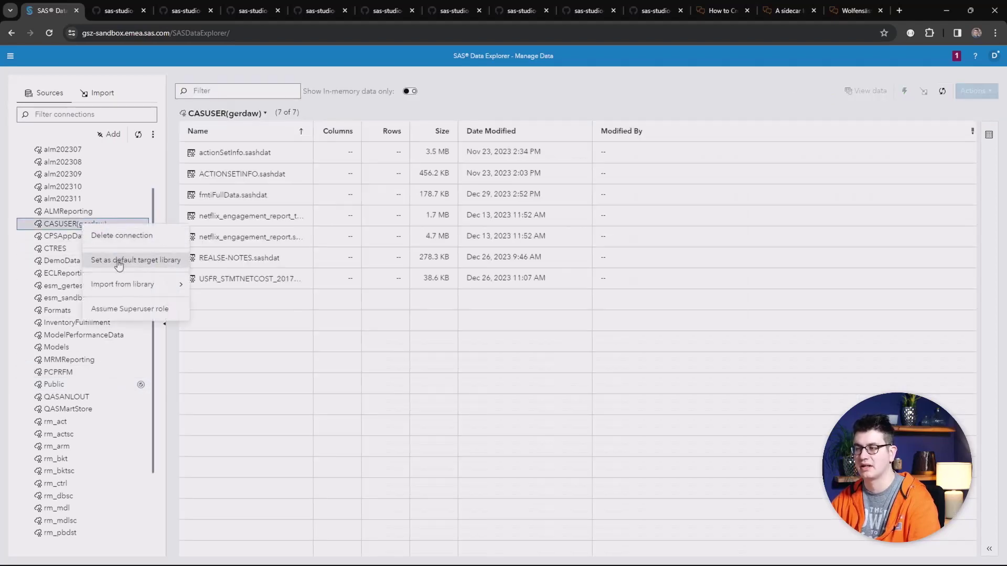
click(118, 260)
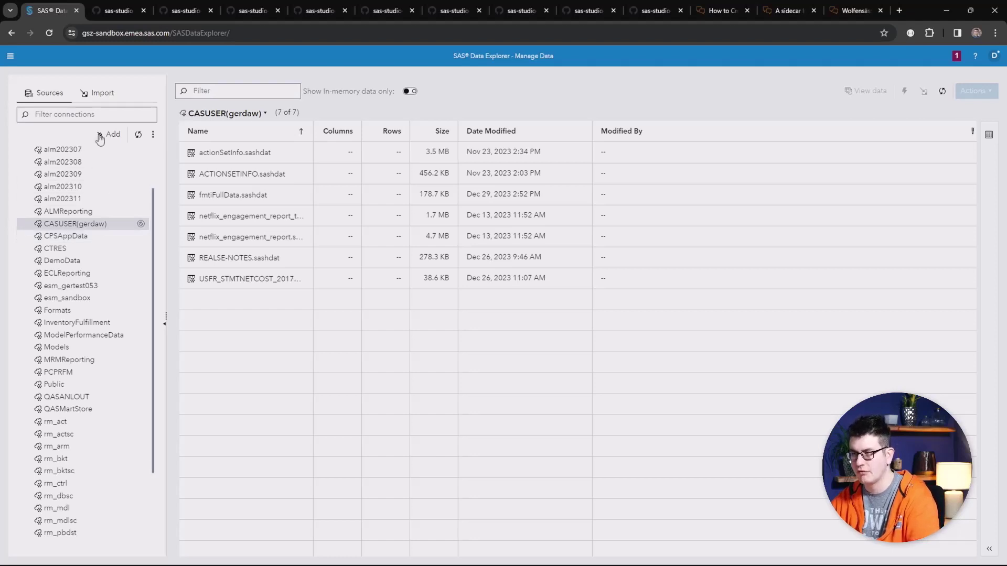
Add the local file Simple-Network.png to the import queue
click(97, 100)
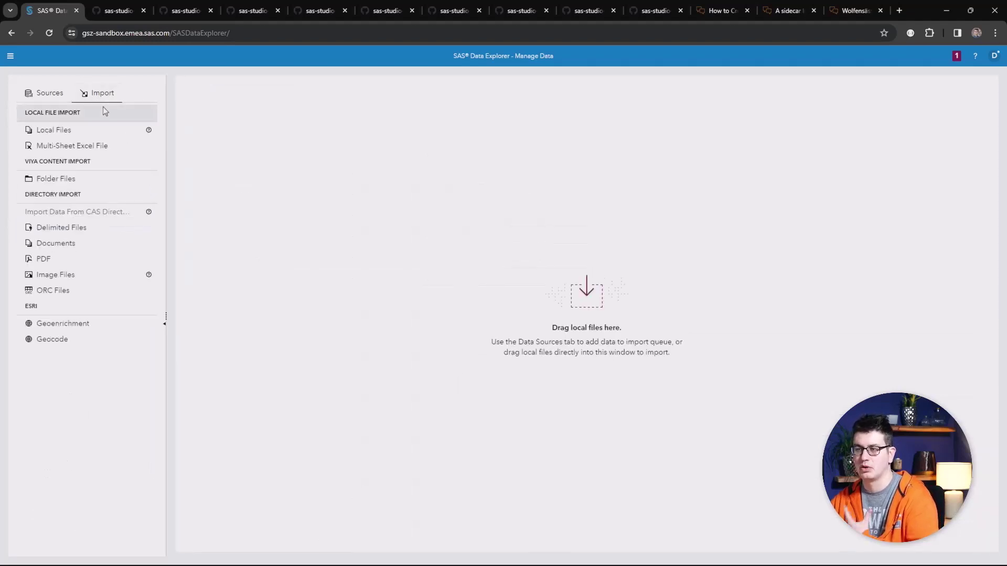
click(85, 132)
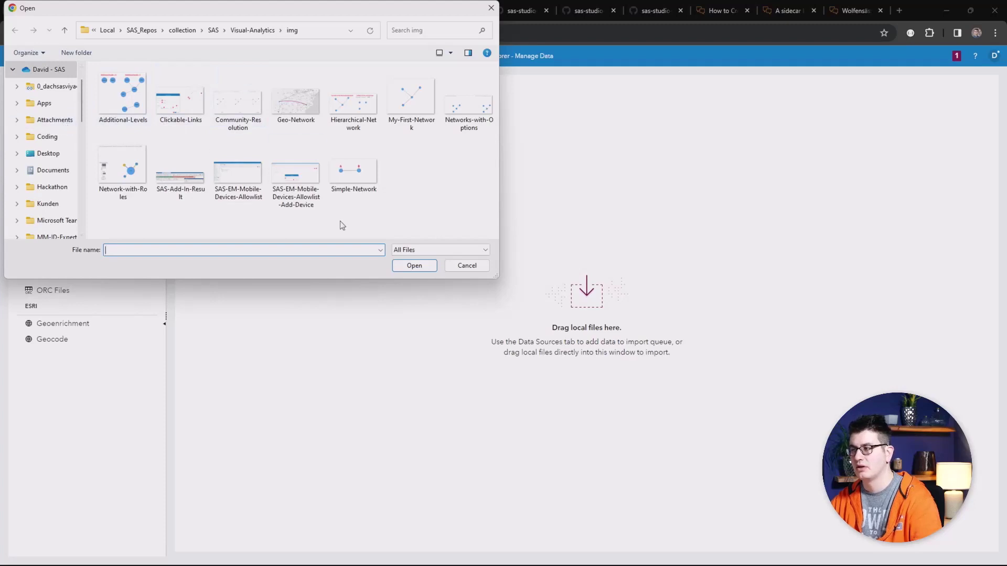
click(362, 189)
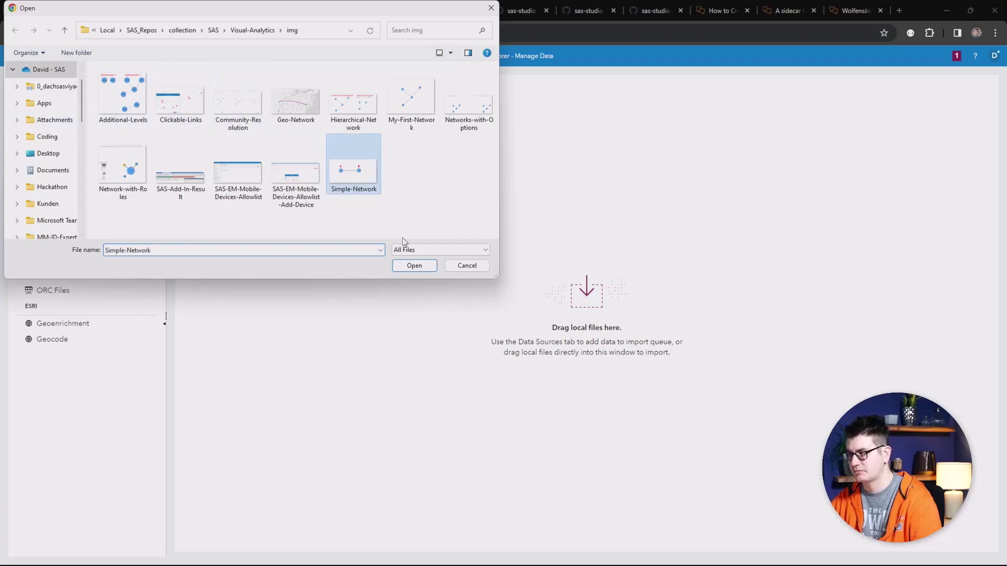
click(409, 267)
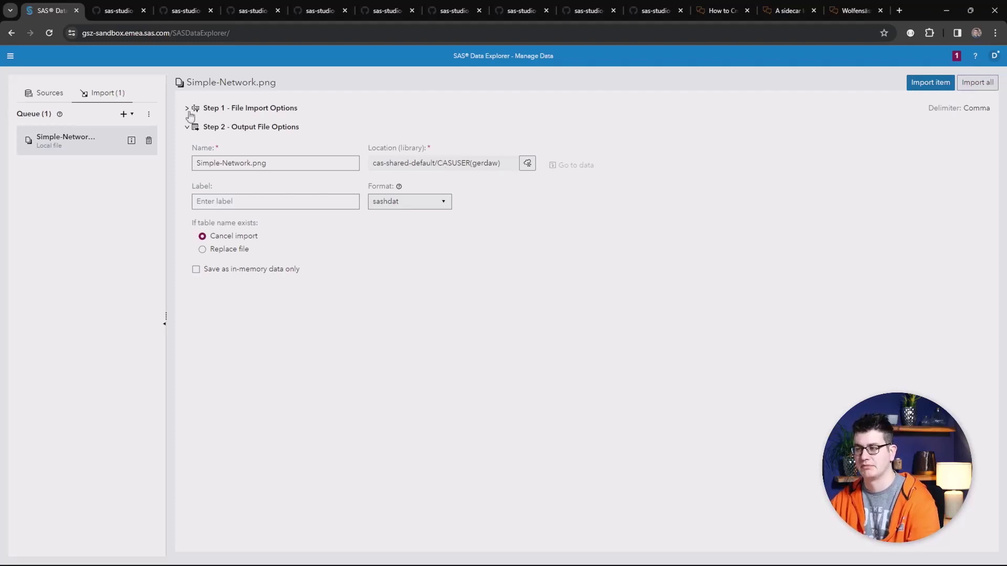
Start adding a connection from the data sources and choose PostgreSQL as the data source type
click(47, 97)
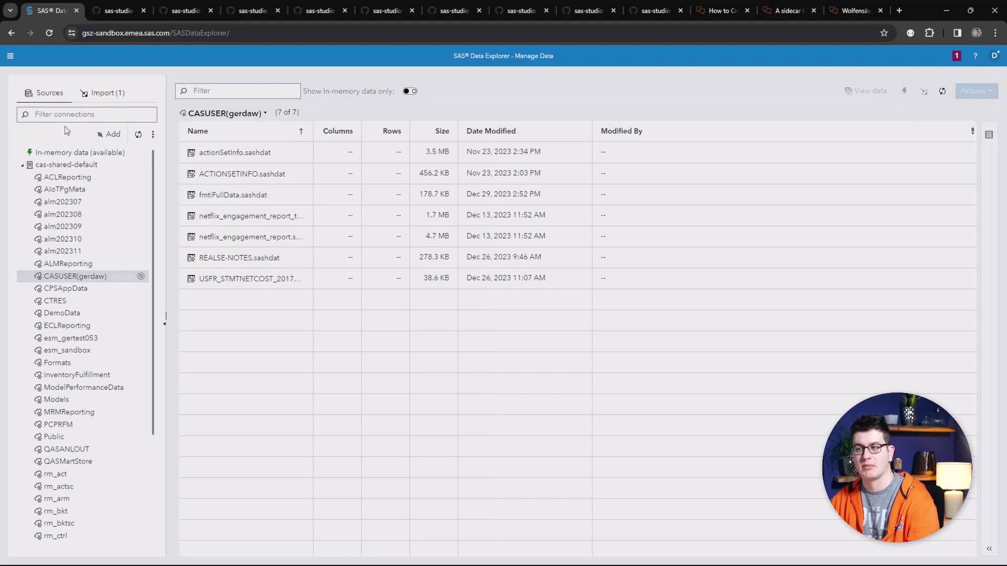
click(105, 135)
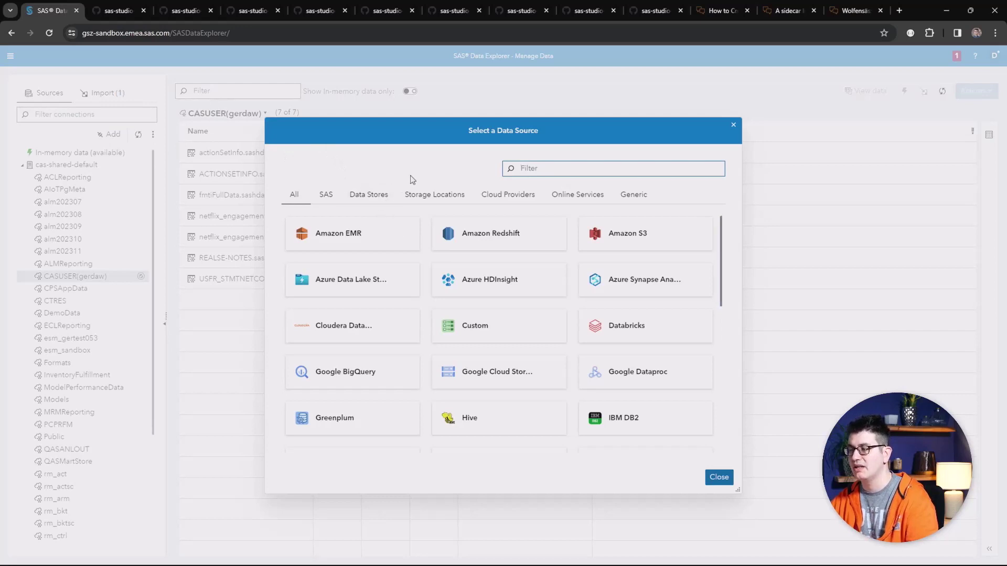
scroll(448, 243, down, 4)
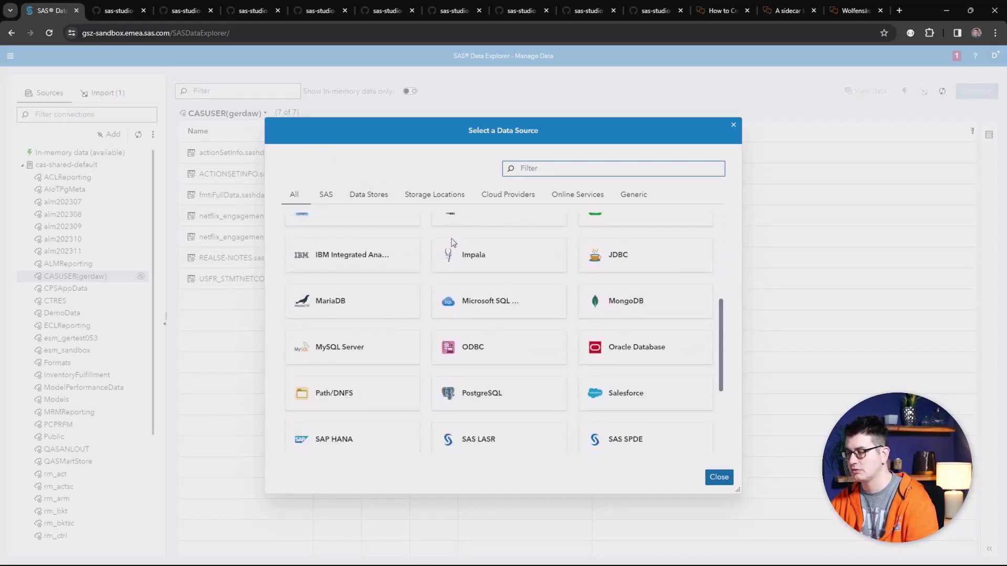
scroll(451, 238, down, 2)
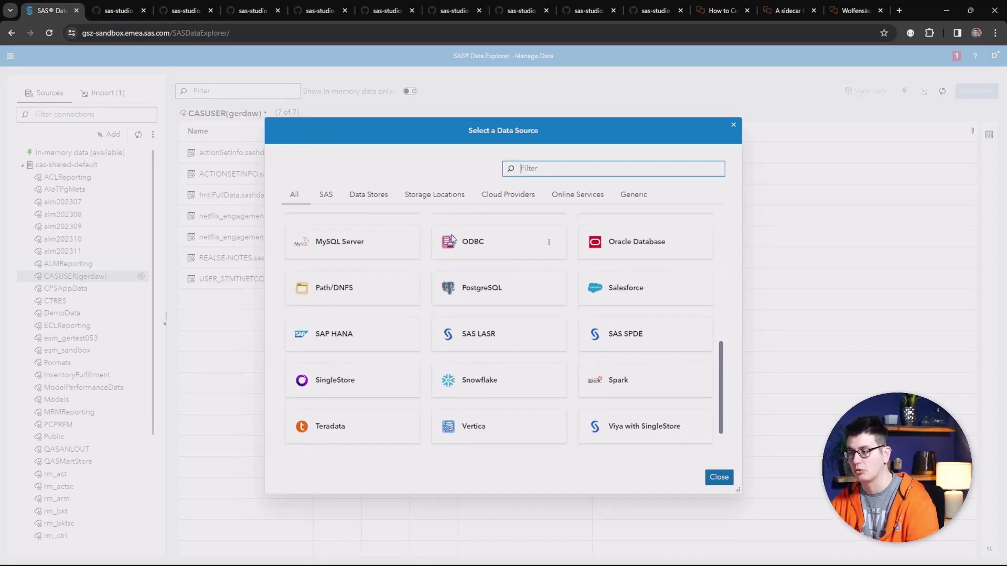
click(458, 284)
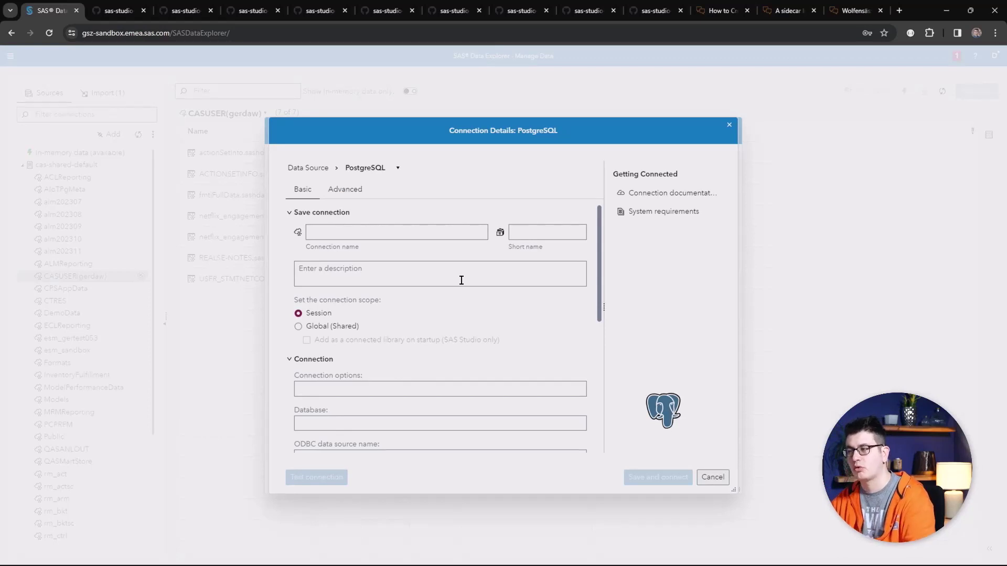
Review the PostgreSQL variants and basic connection fields, and close the connection setup without saving
click(399, 168)
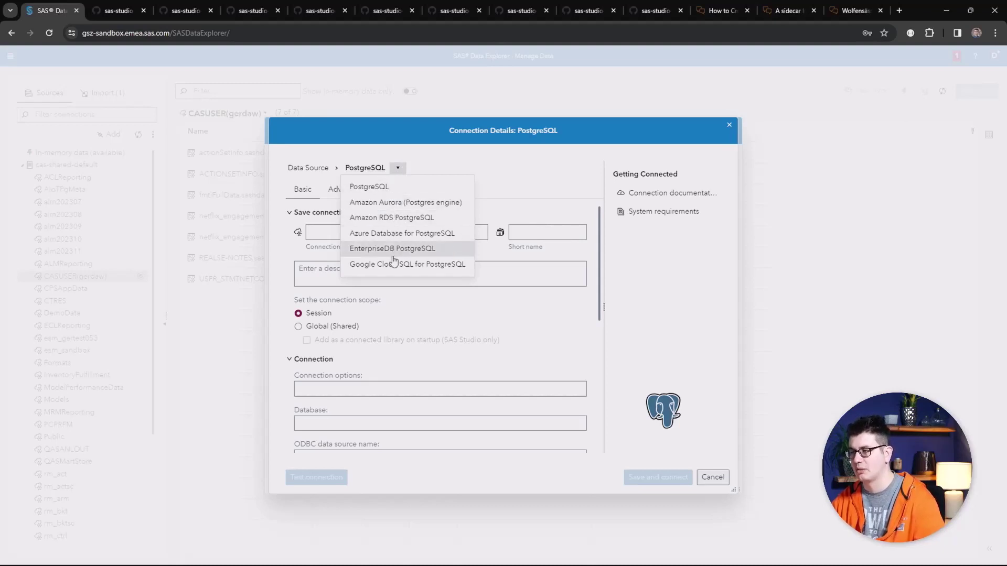
click(398, 169)
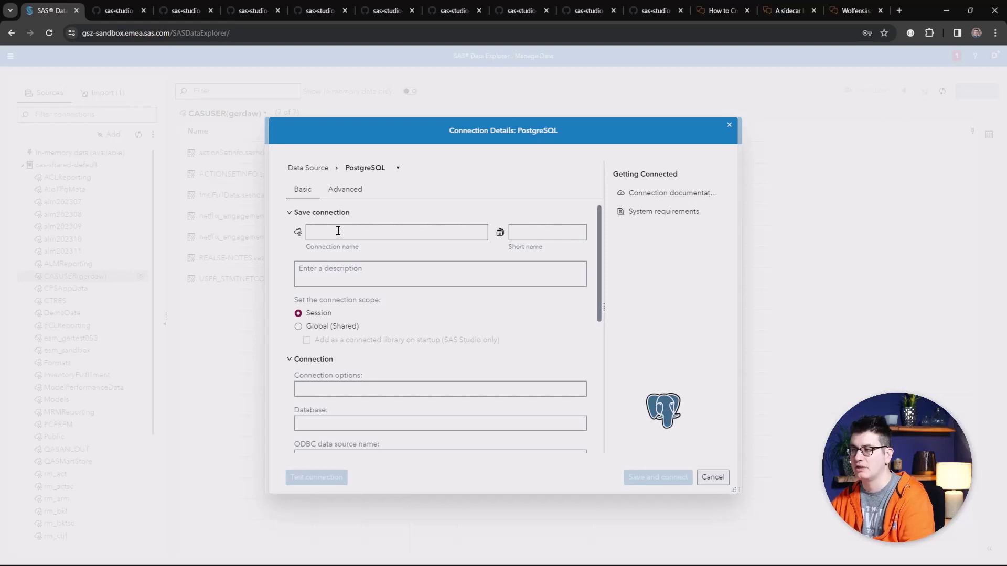
mouse_move(298, 234)
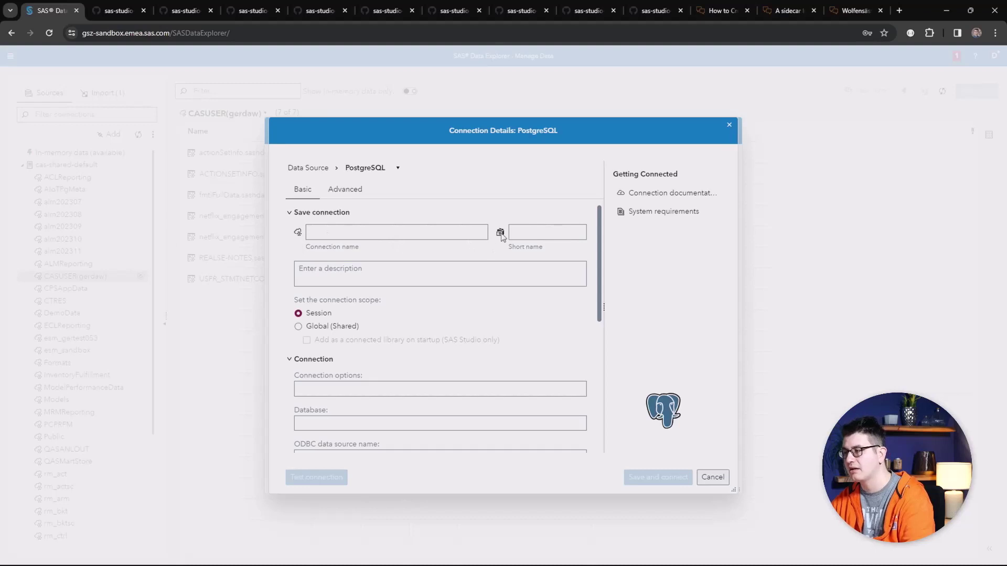
mouse_move(501, 237)
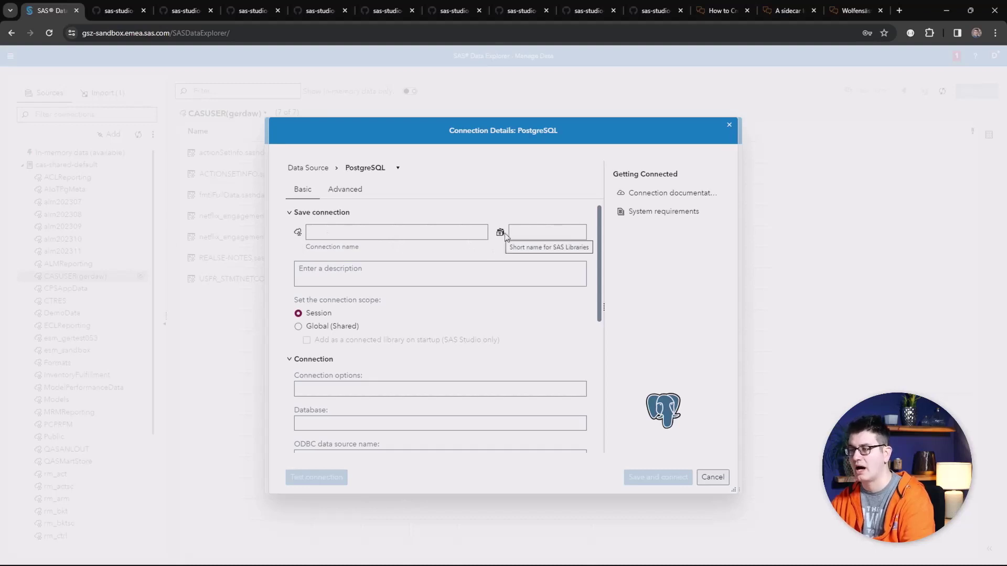
scroll(446, 283, down, 3)
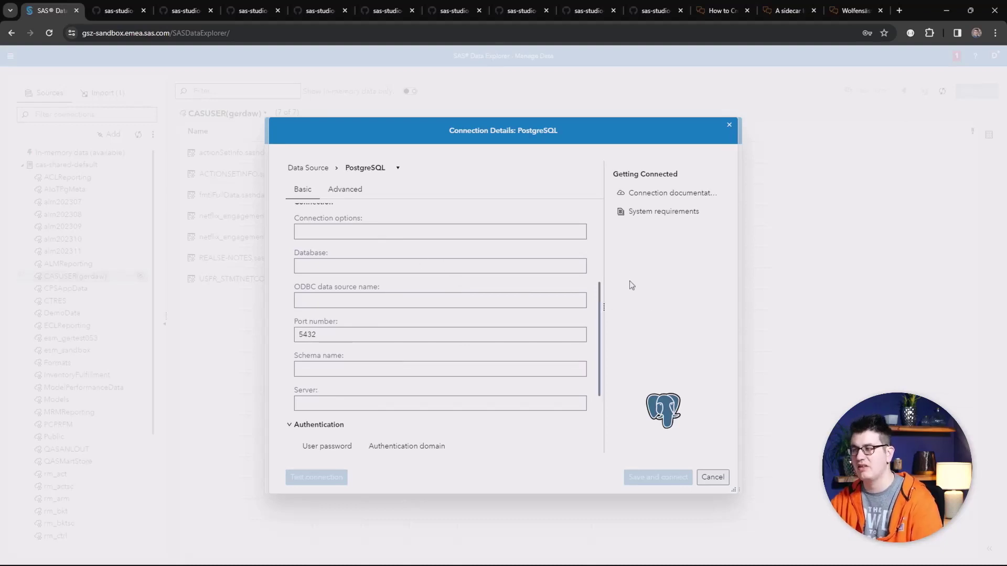
click(713, 478)
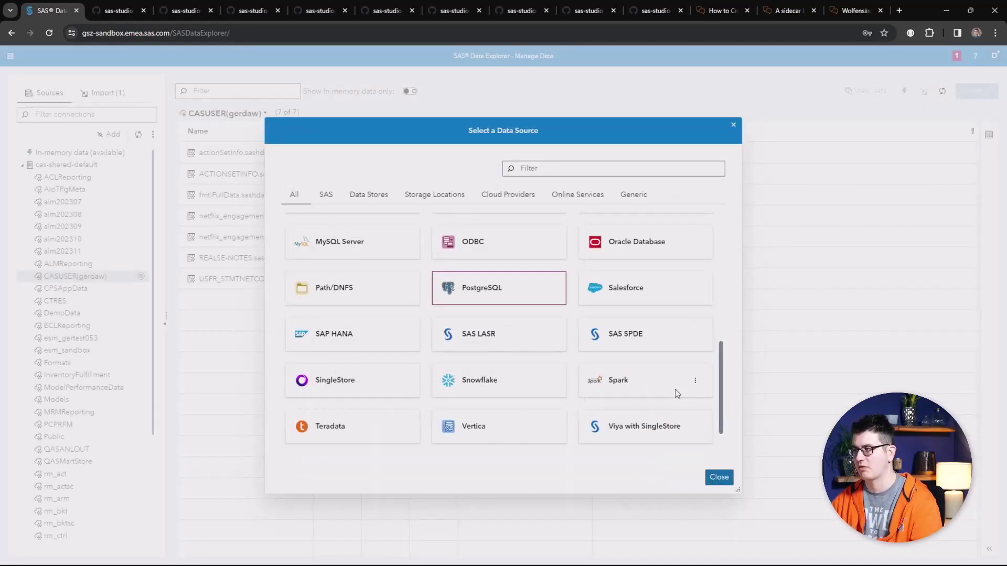
click(719, 477)
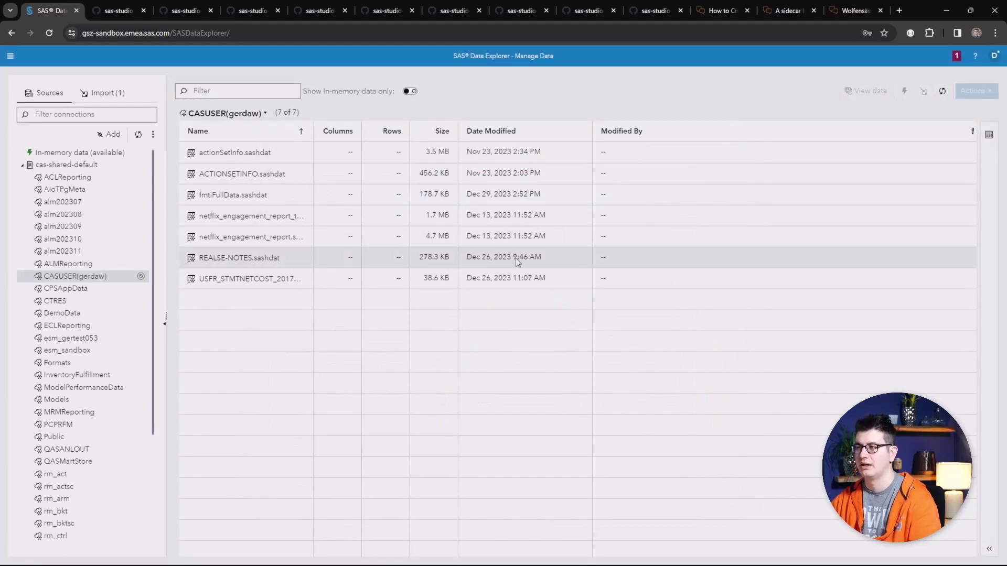
Switch to Build Decisions, open Parallel-Decision and show the properties of its Parallel process 1 node
click(10, 58)
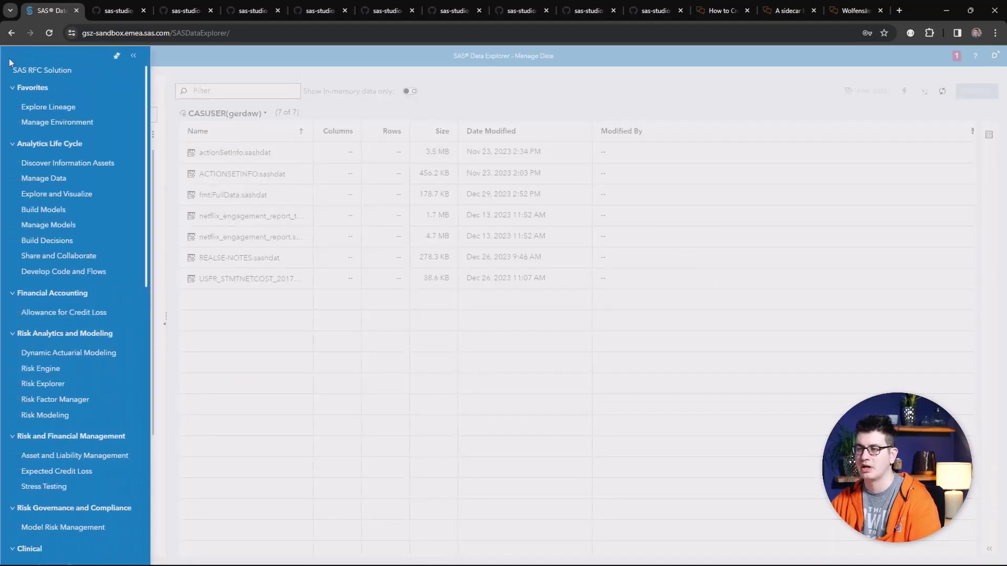
click(55, 241)
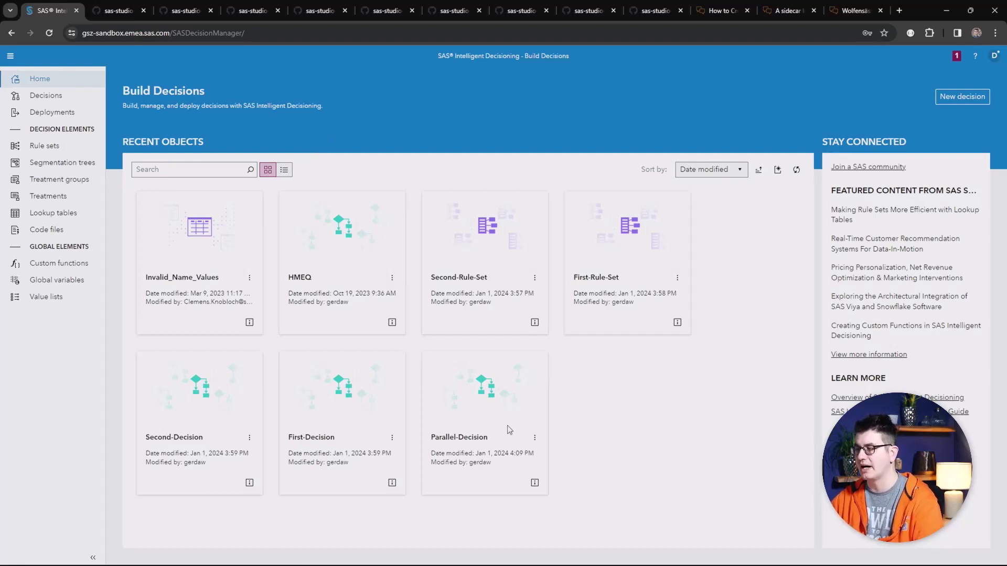
click(465, 438)
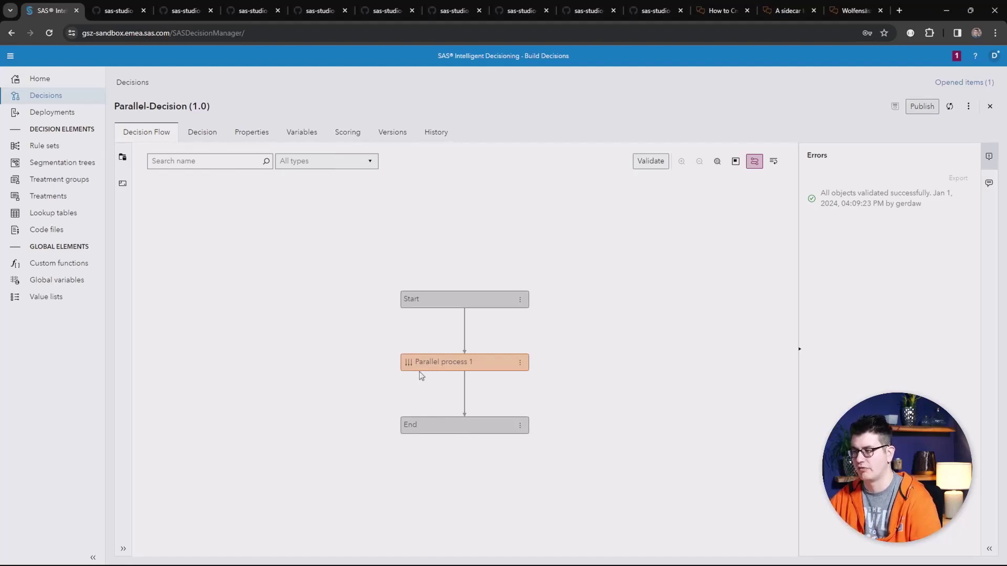
click(482, 361)
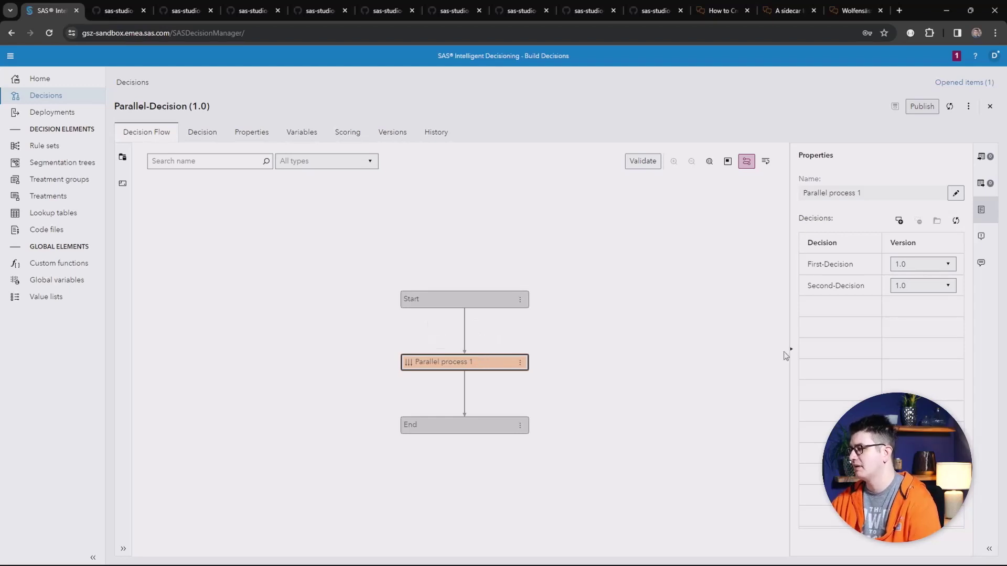
View the chooser for adding a decision to Parallel process 1 and close it without adding one
click(899, 221)
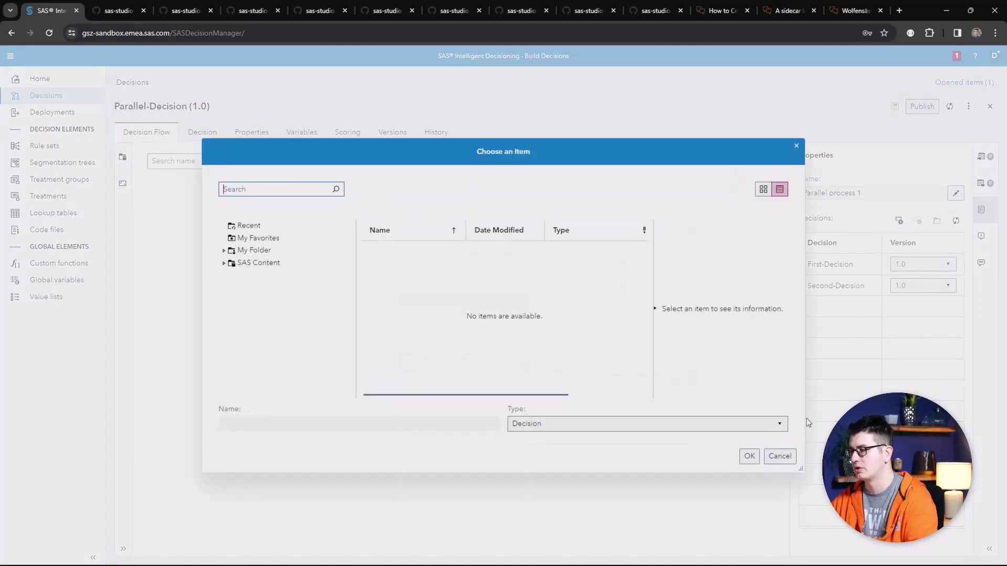
click(780, 457)
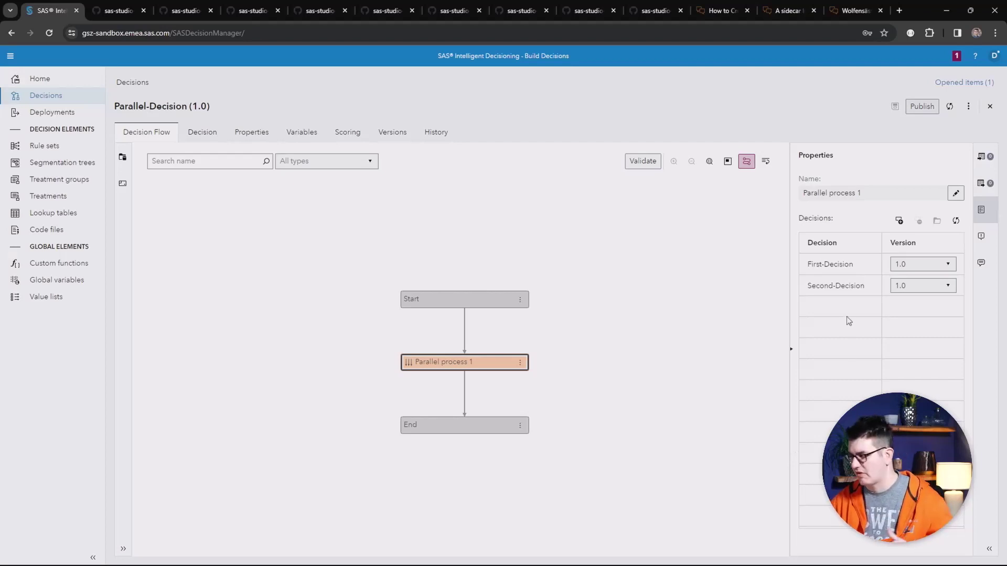
click(830, 264)
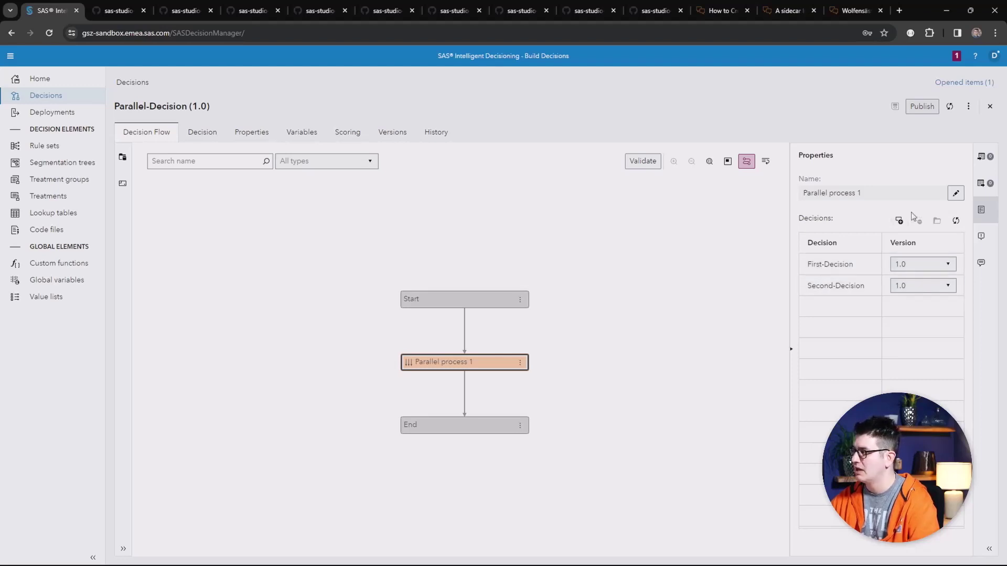
Review the input and output variable mappings of Parallel process 1 and return to its properties
click(983, 160)
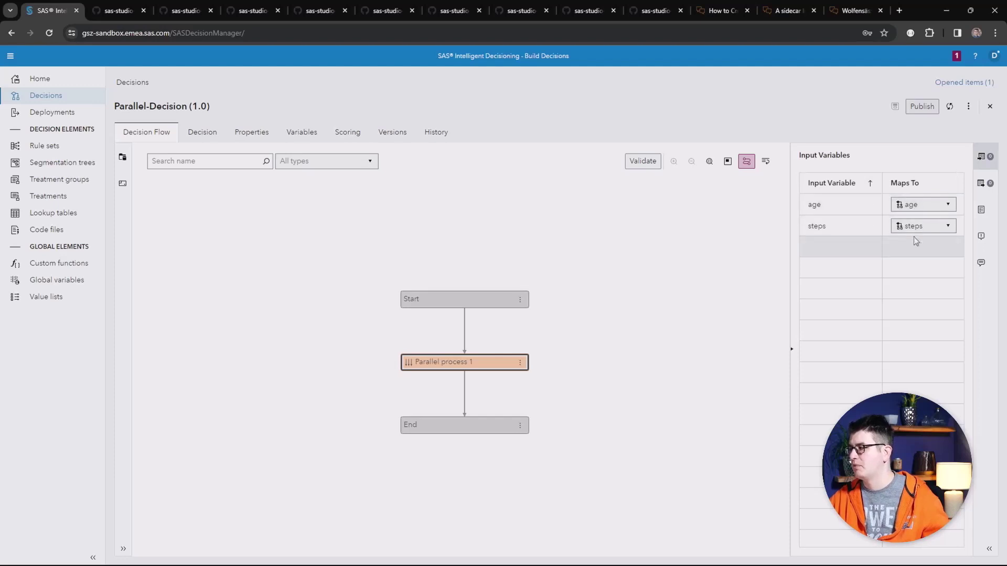
click(982, 183)
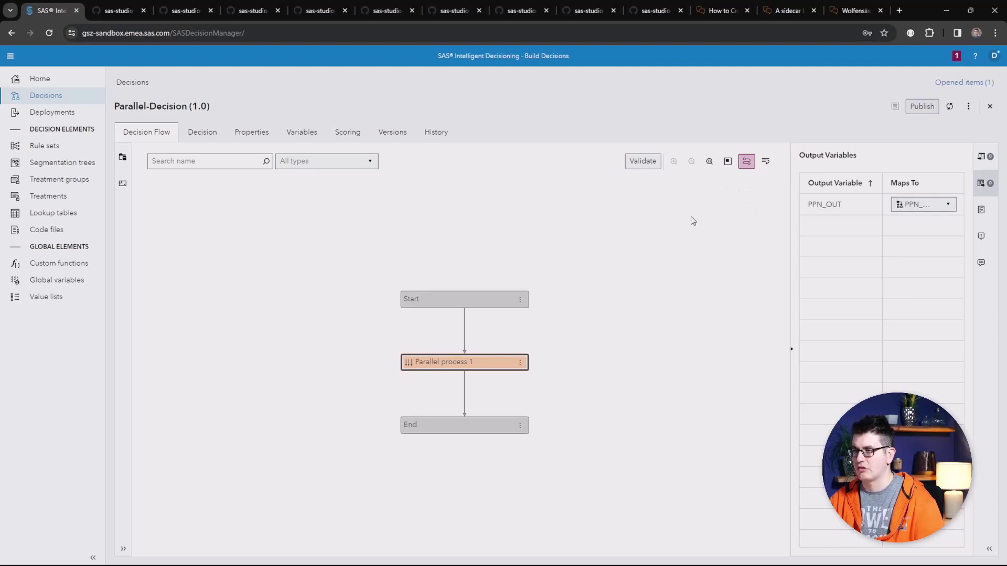
click(981, 210)
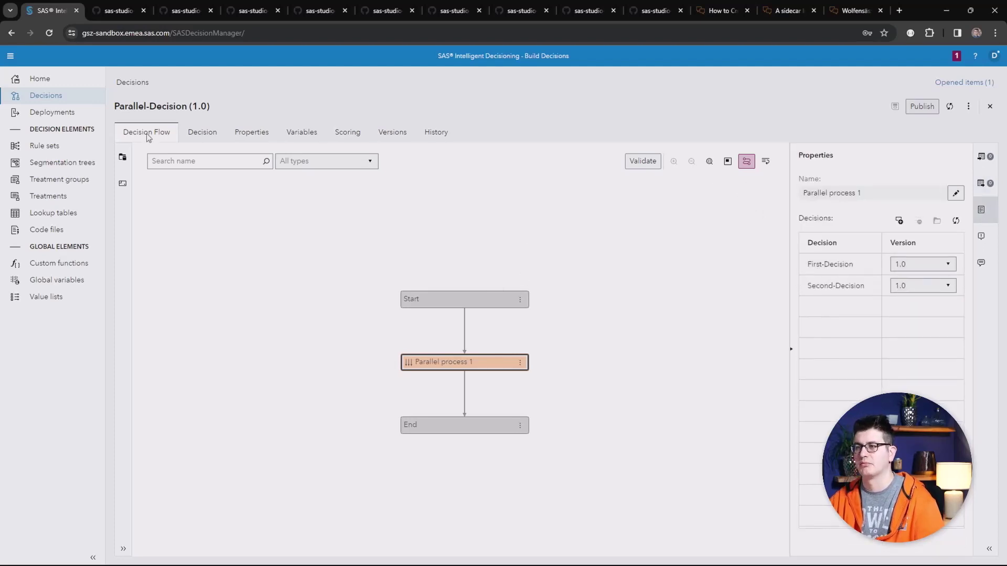
Open First-Decision from the decisions list and review its input and output variables
click(129, 84)
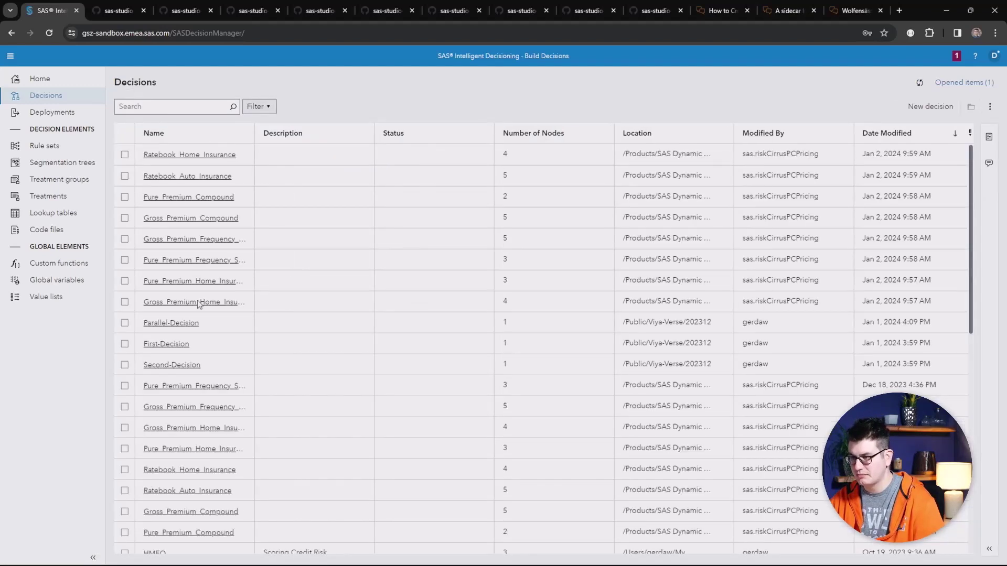
click(162, 344)
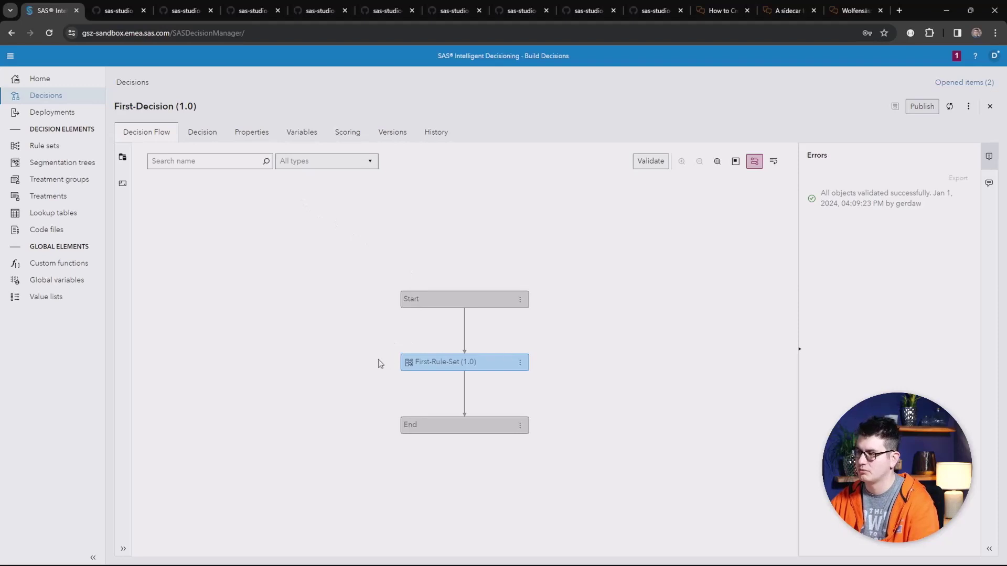
click(296, 143)
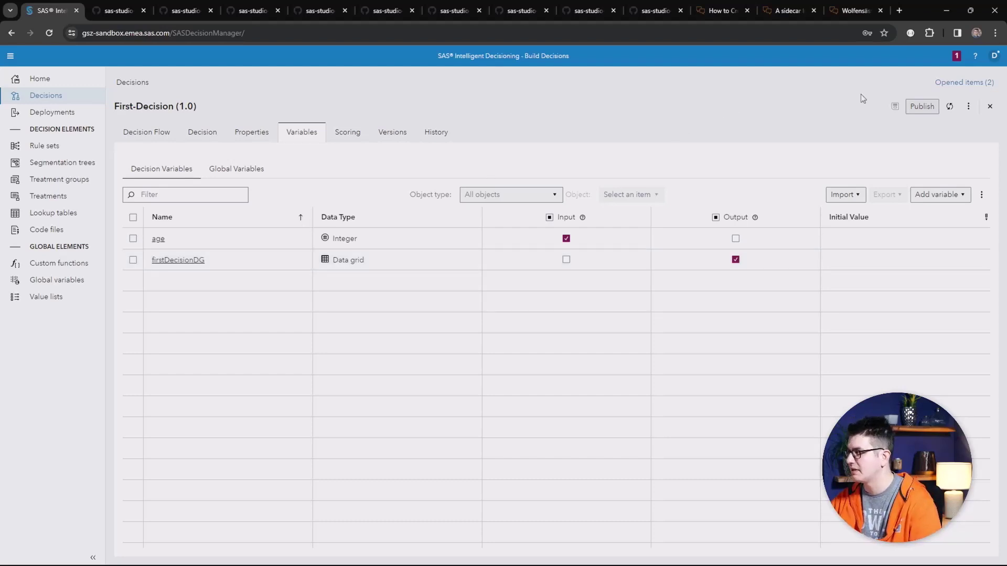
Return to the opened Parallel-Decision and show the test results of its Parallel-Decision_Scenario
click(941, 84)
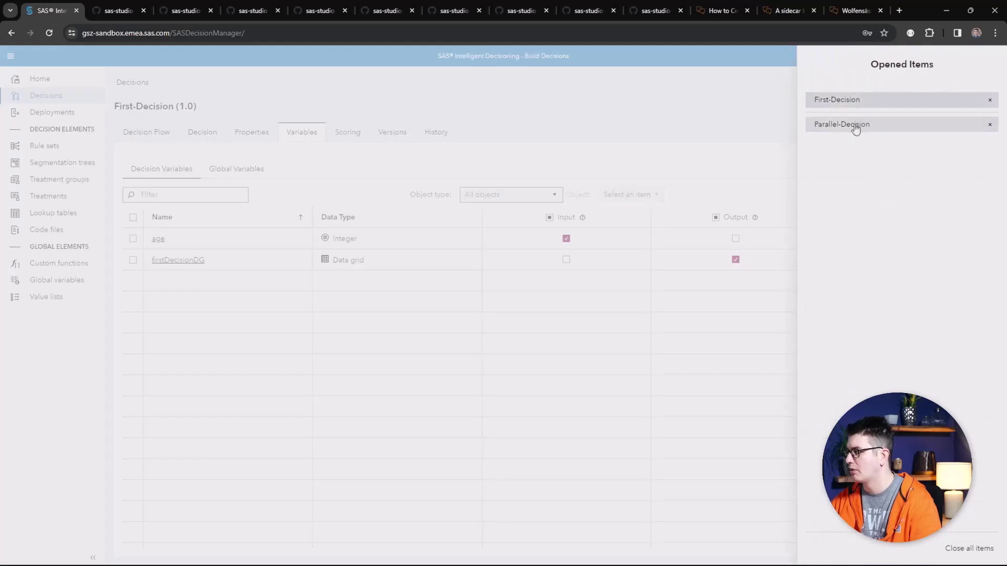
click(855, 125)
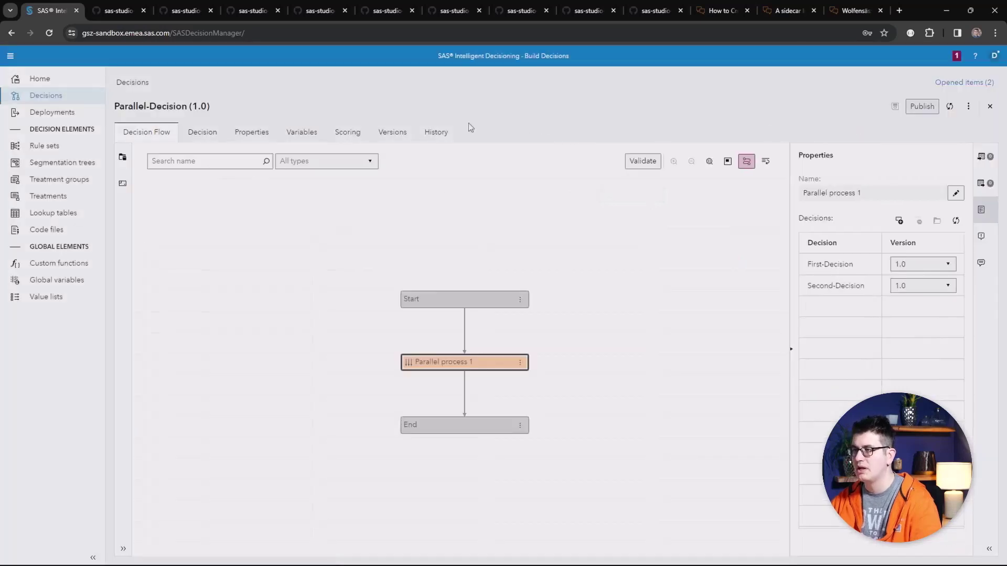
click(329, 132)
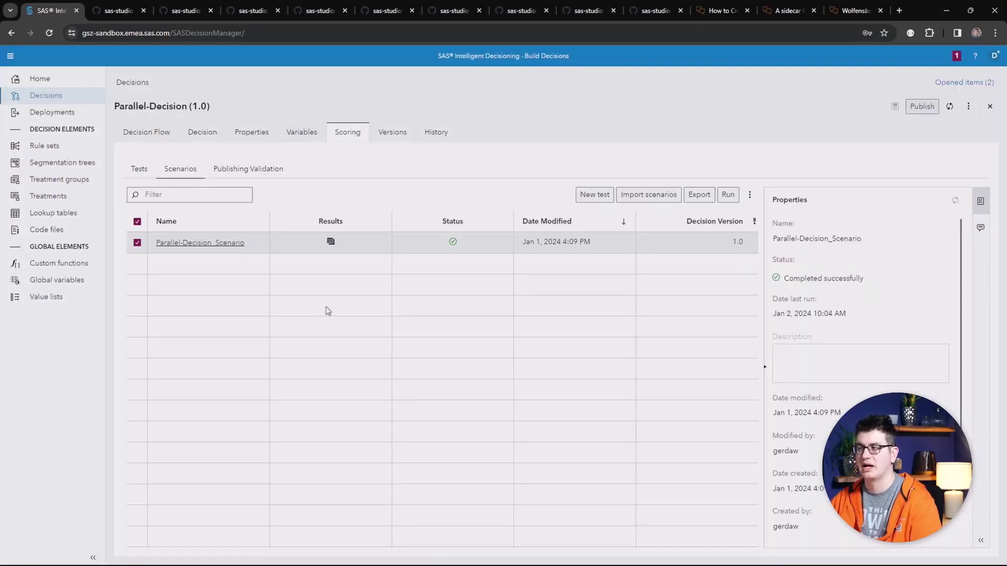
click(330, 242)
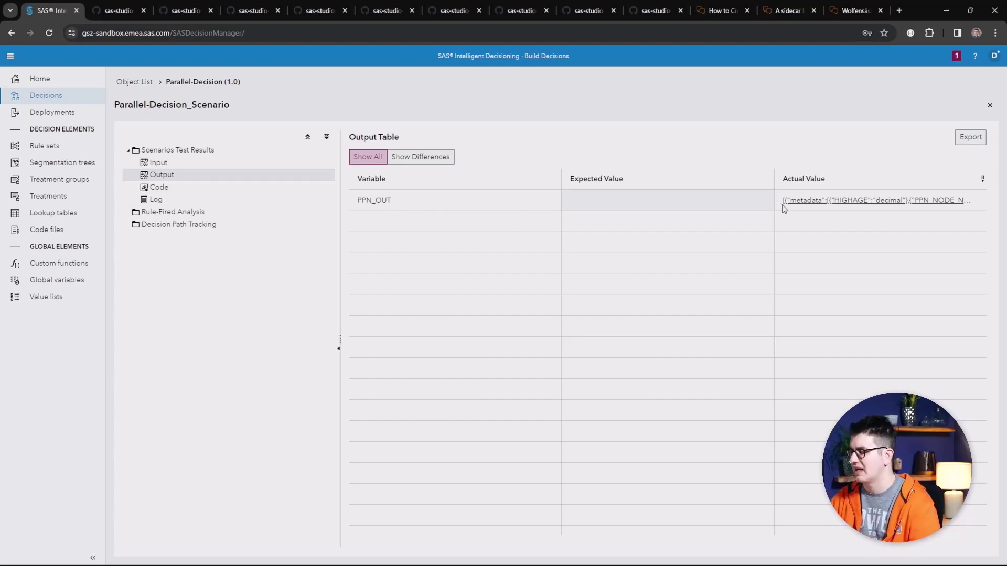
Inspect the PPN_OUT output value as a data grid, looking across all its columns
click(802, 204)
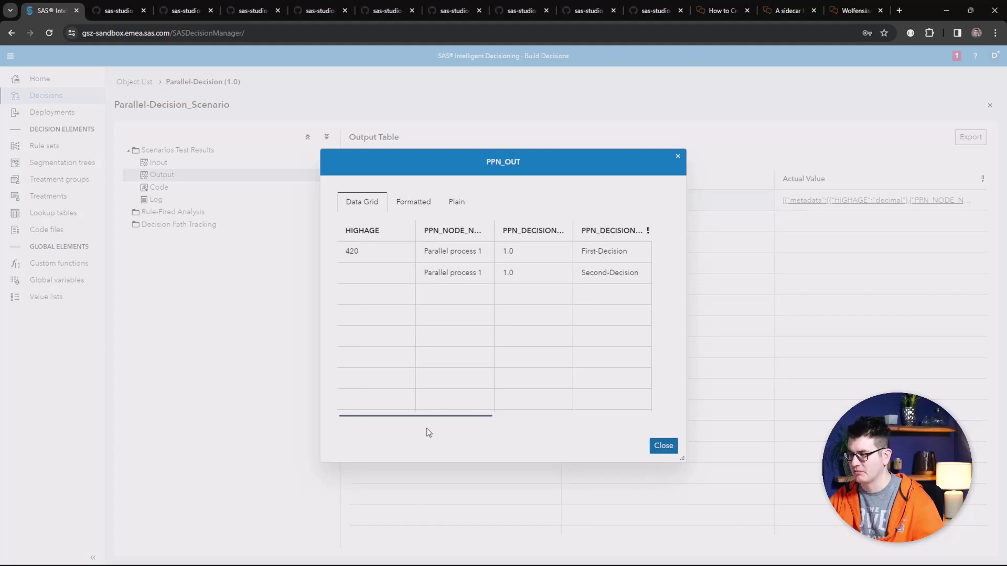
drag(433, 416, 613, 400)
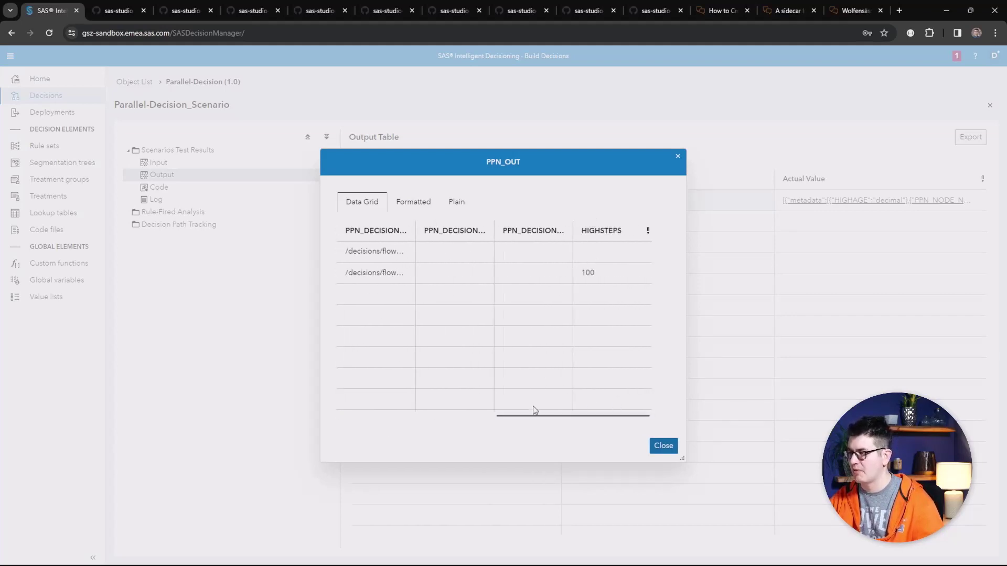
drag(530, 416, 470, 398)
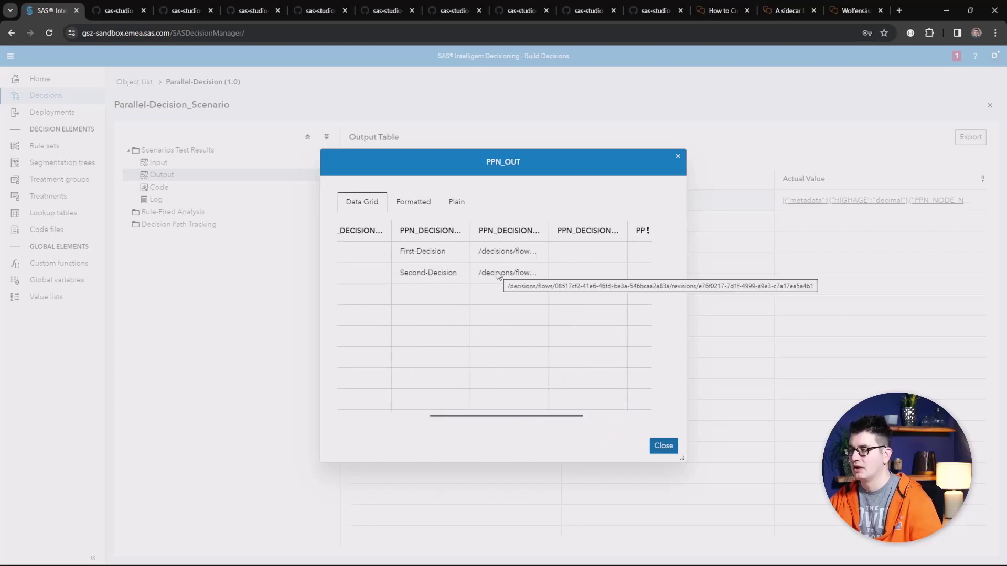
Review the grid's columns, highlighting PPN_NODE_NAME through PPN_DECISION_EXEC_STATUS, and close the column manager and PPN_OUT without changes
click(648, 231)
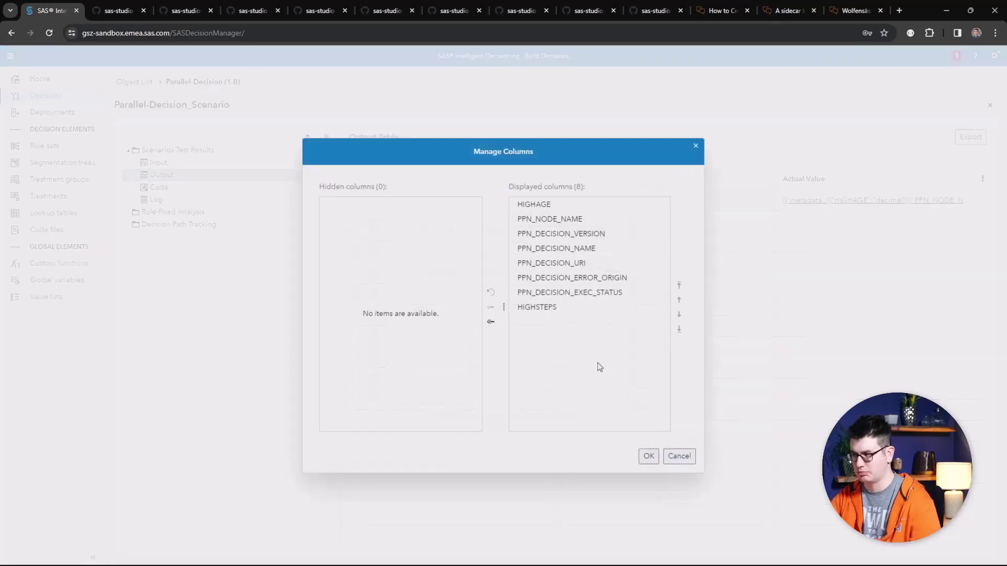
click(539, 227)
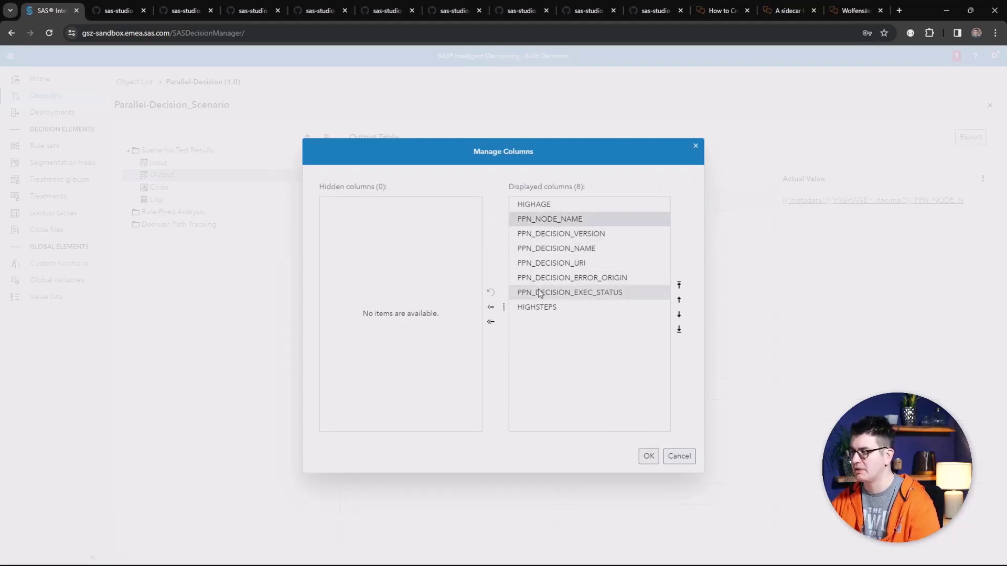
shift+click(538, 294)
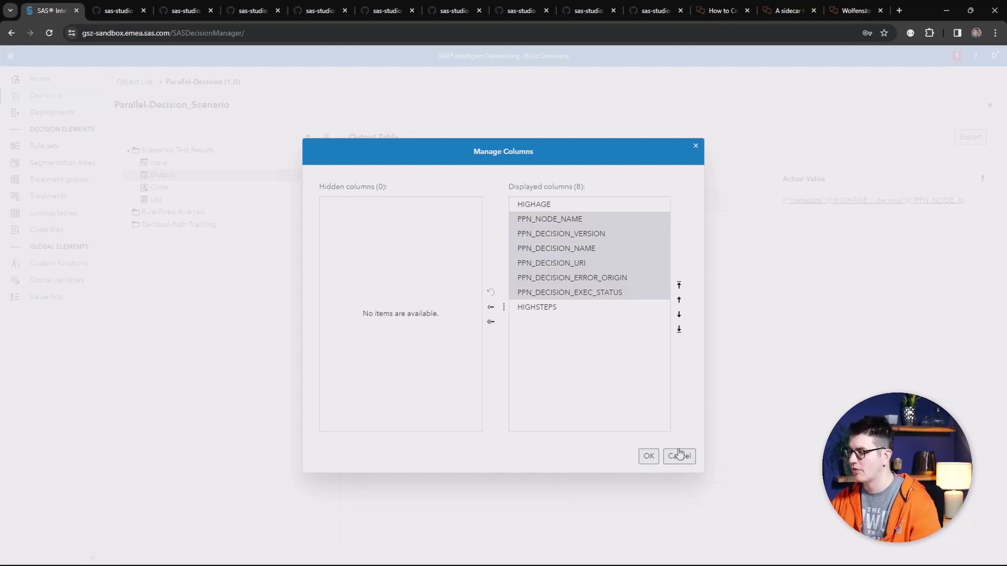
click(679, 456)
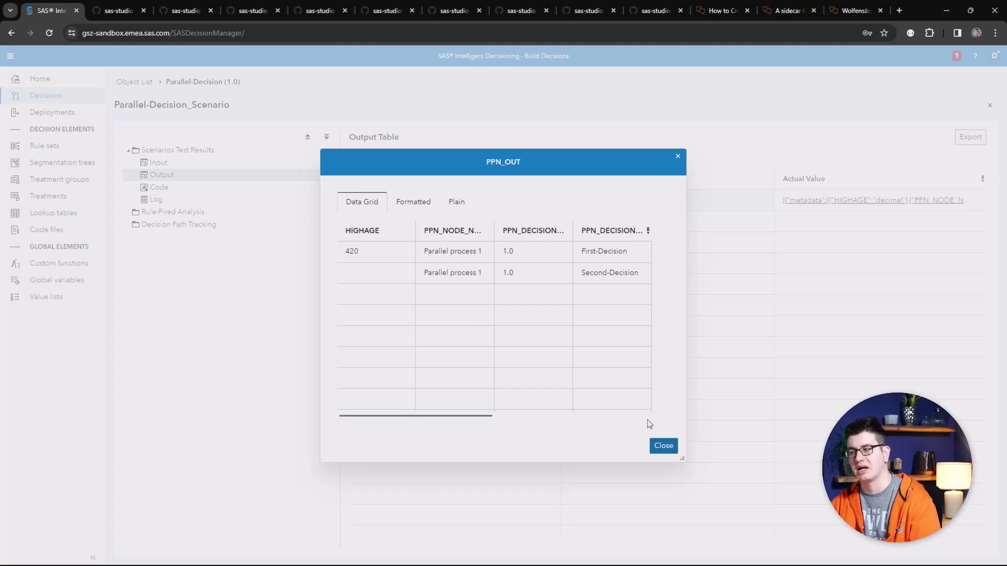
click(663, 447)
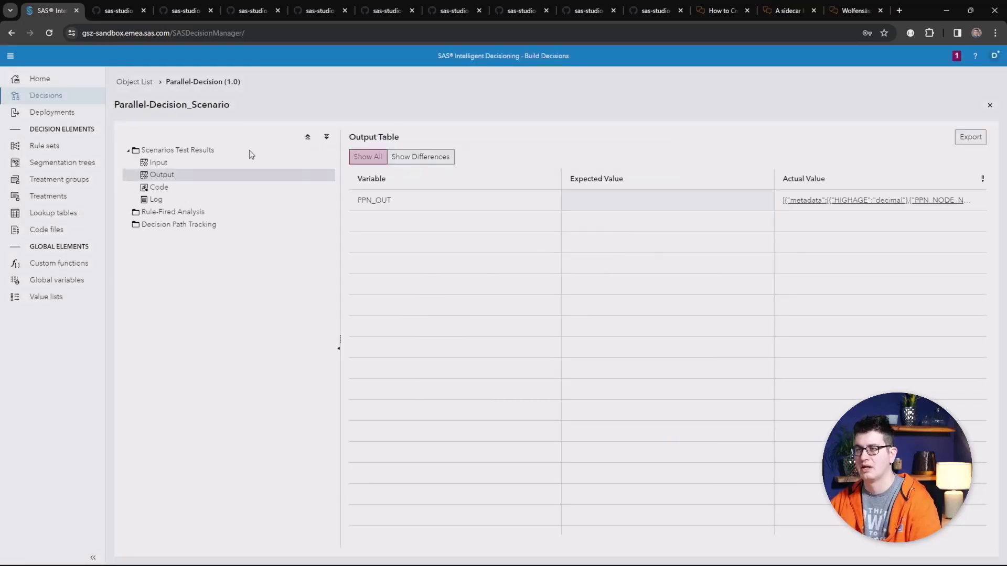
Switch to Develop Code and Flows and run the Visualization swimlane of the What is New.flw flow
click(9, 56)
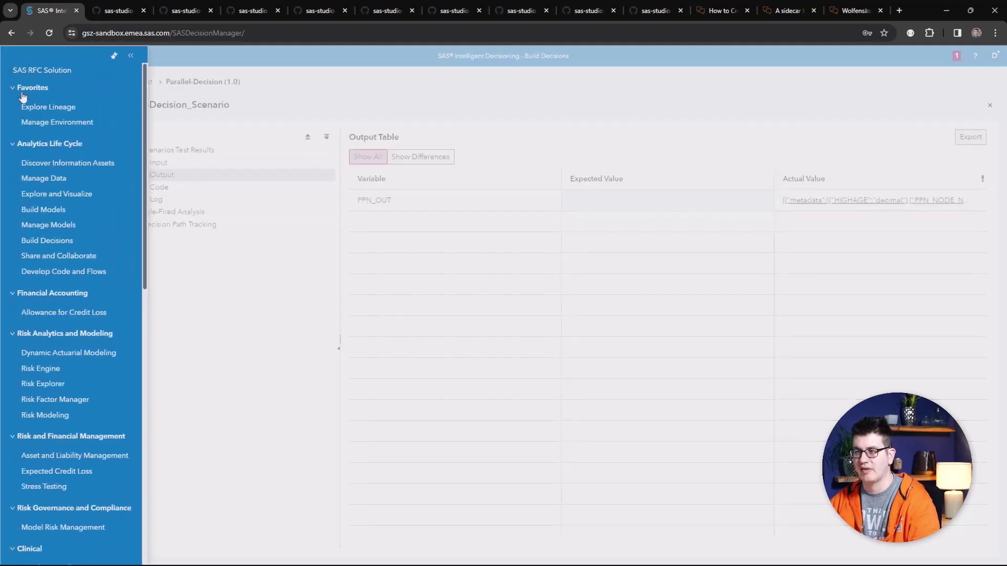
click(63, 271)
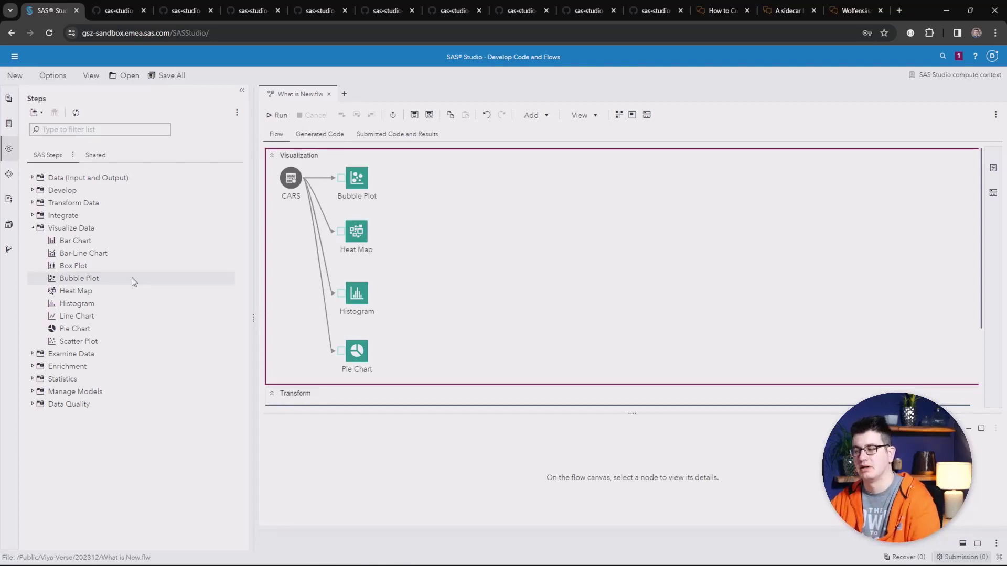
right_click(487, 237)
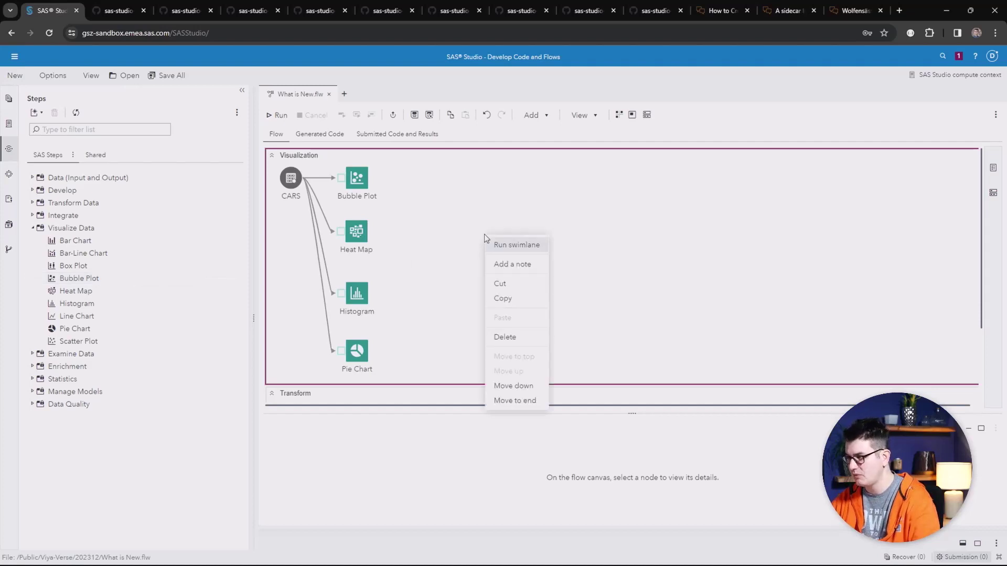
click(494, 245)
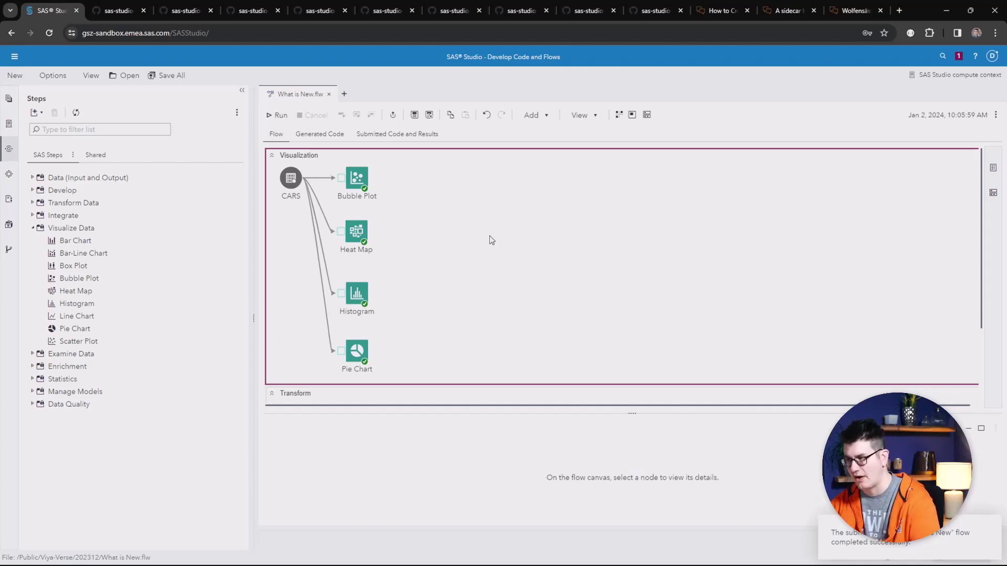
Review the charts in the submitted results of the flow, from the bubble plot down to the pie chart
click(398, 135)
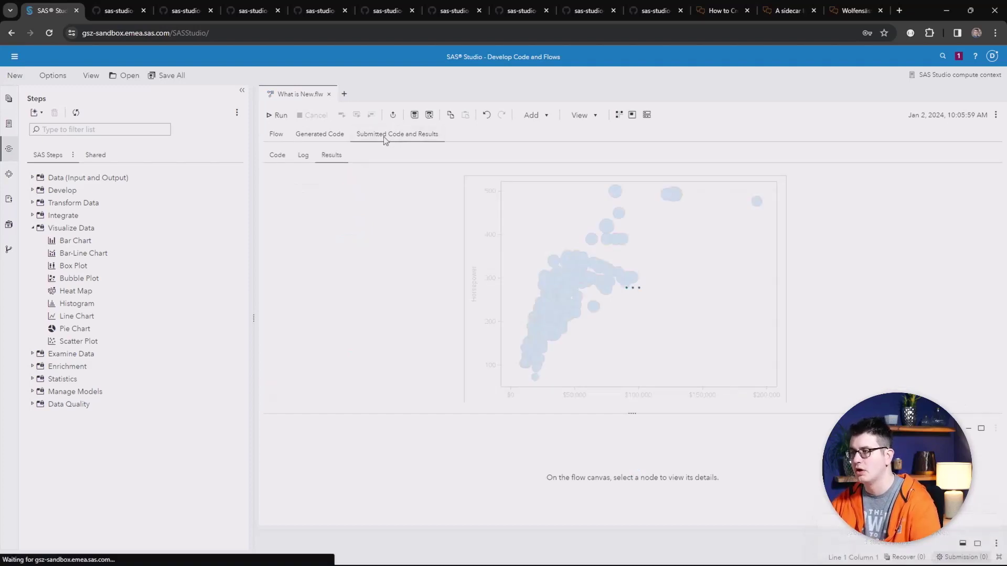
scroll(865, 336, down, 1)
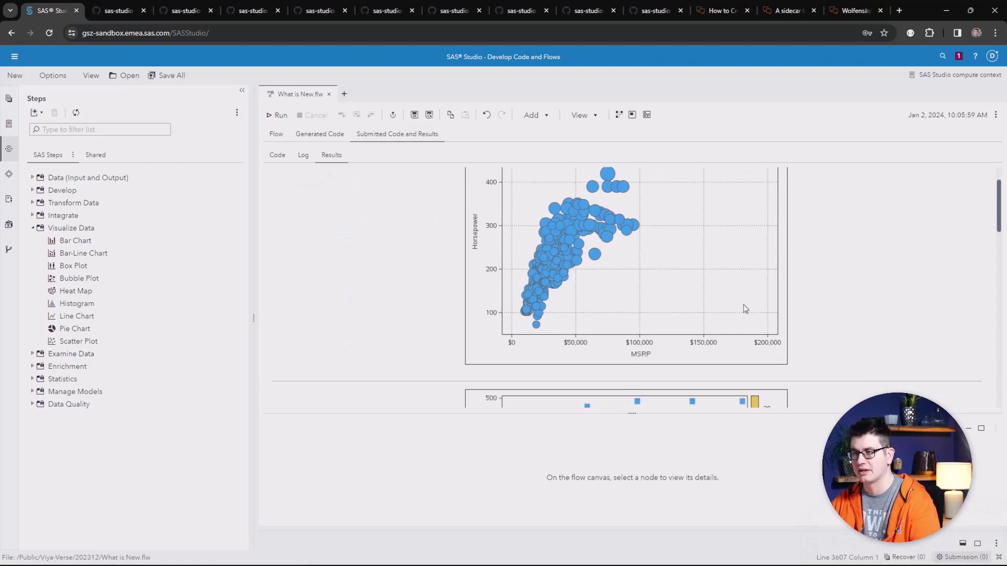
scroll(393, 286, down, 3)
scroll(394, 287, down, 10)
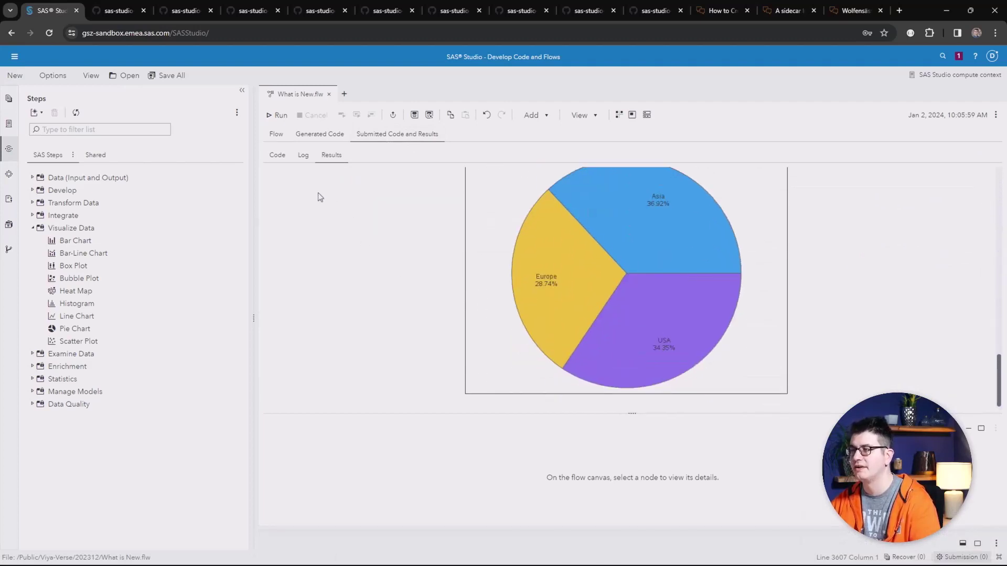
Return to the flow and show the options of the Transform swimlane's Manage Columns node in an enlarged details area
click(278, 137)
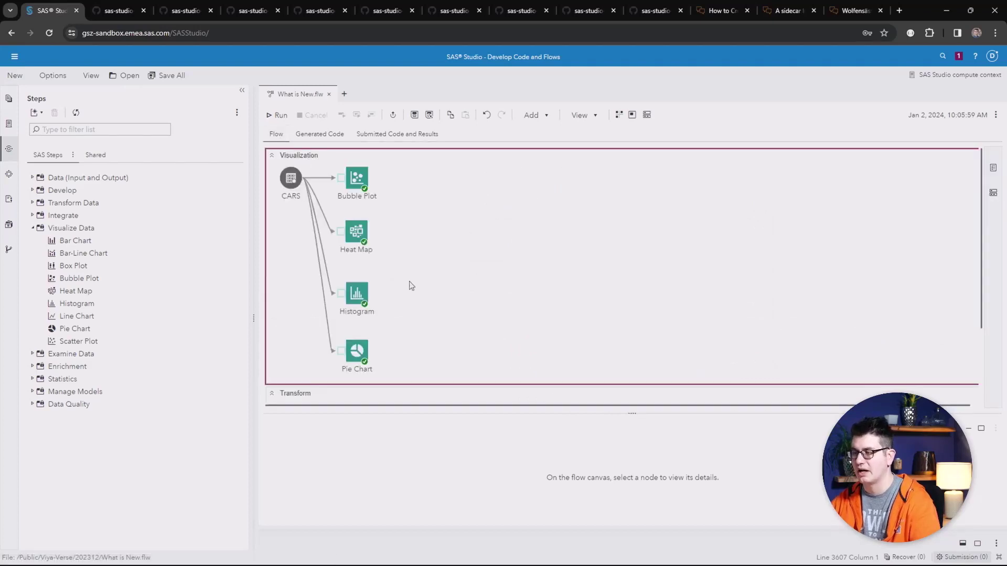
scroll(411, 285, down, 2)
click(342, 320)
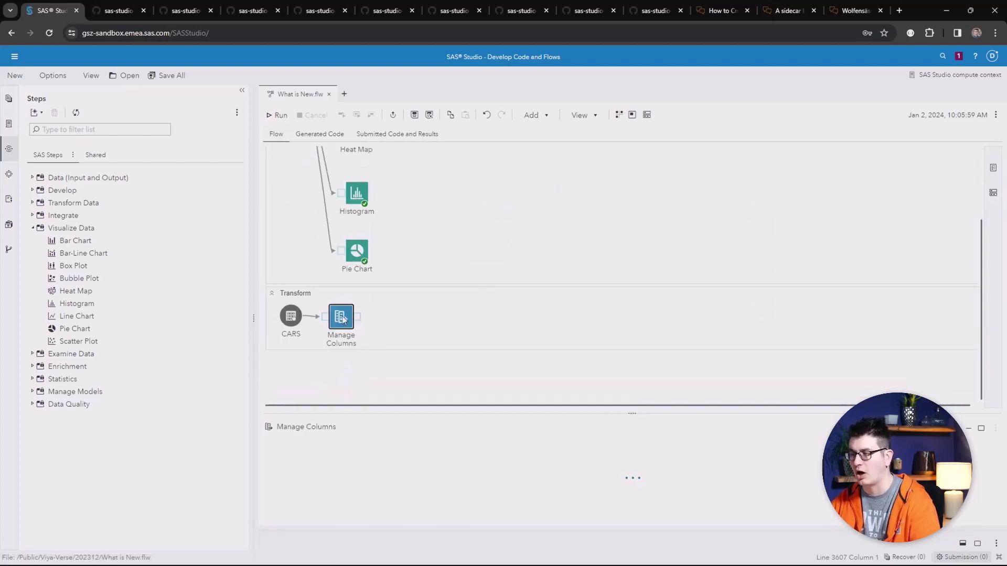
drag(634, 413, 623, 300)
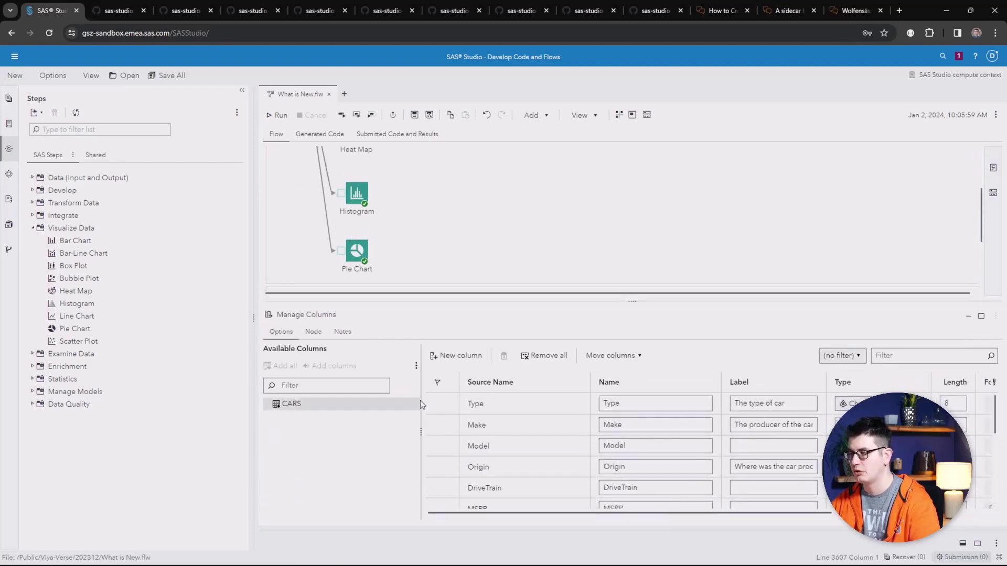
View the Expression Builder for a new column, cancel it, and review the label, type, length, format and informat settings
click(456, 356)
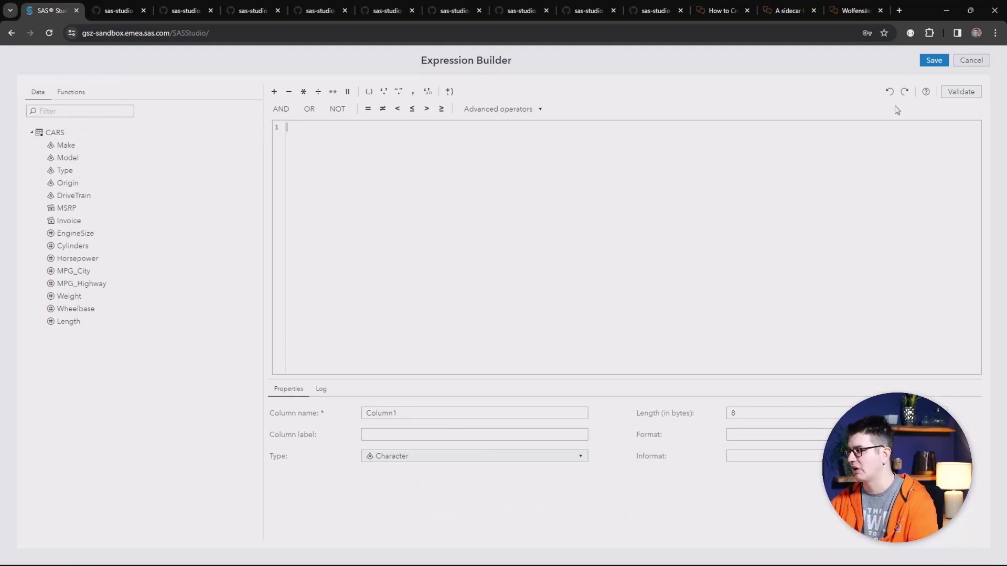
click(971, 60)
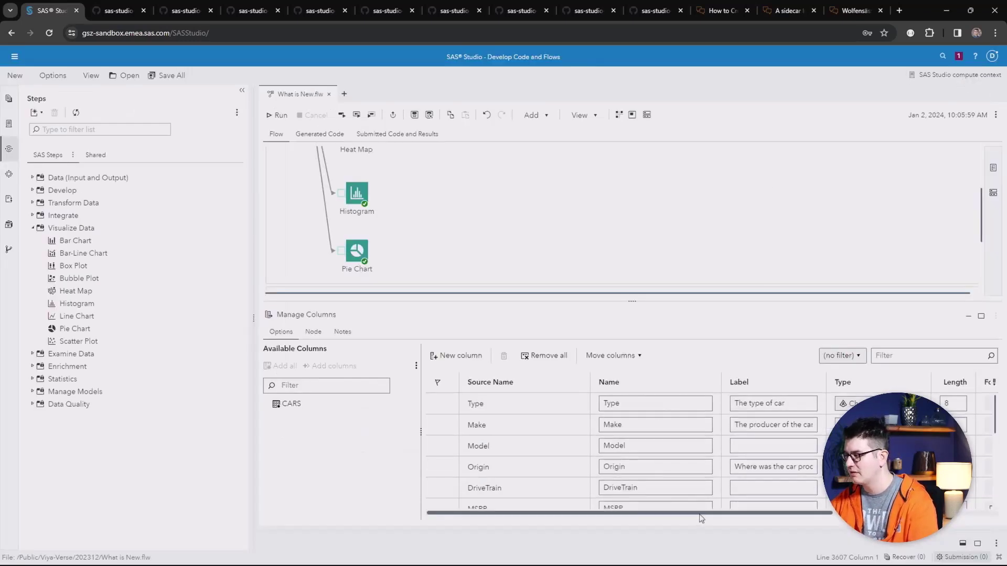
drag(702, 513, 868, 514)
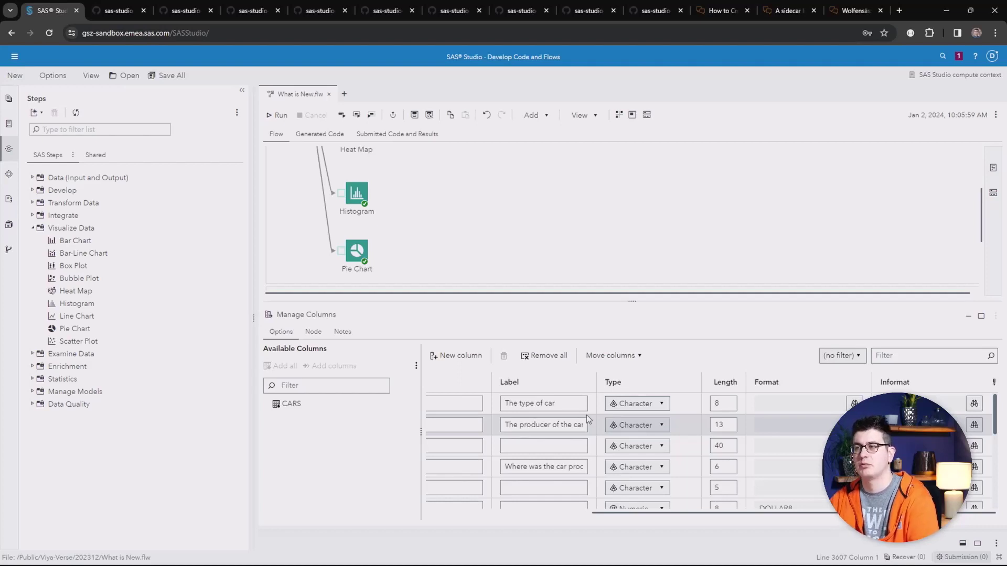
Switch to the GitHub custom step pages and read those for CAS - Submit Python and R Code, GCSFS File Reader, GCSFS File Writer and Export - Parquet
click(119, 11)
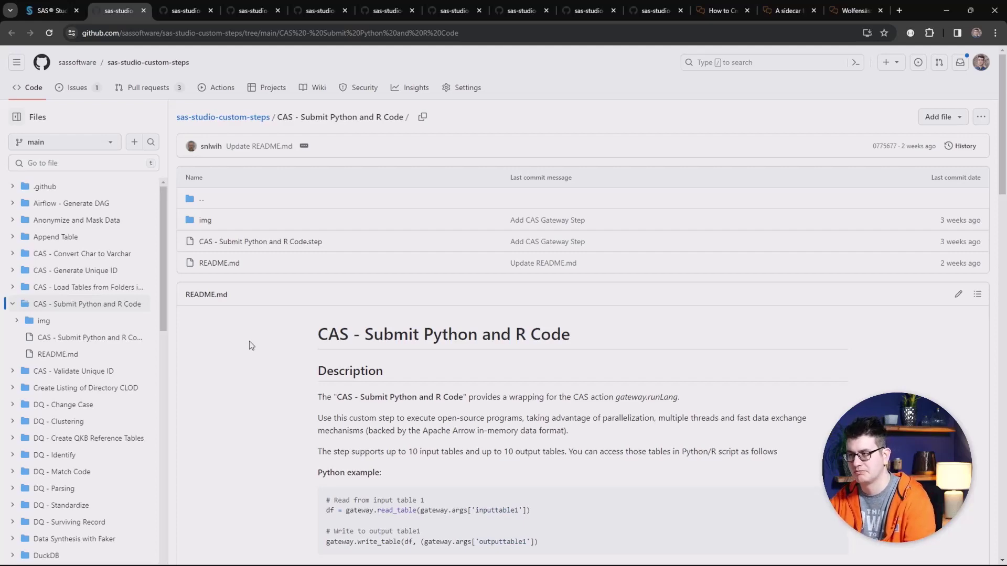
key(ctrl+Tab)
scroll(250, 345, down, 2)
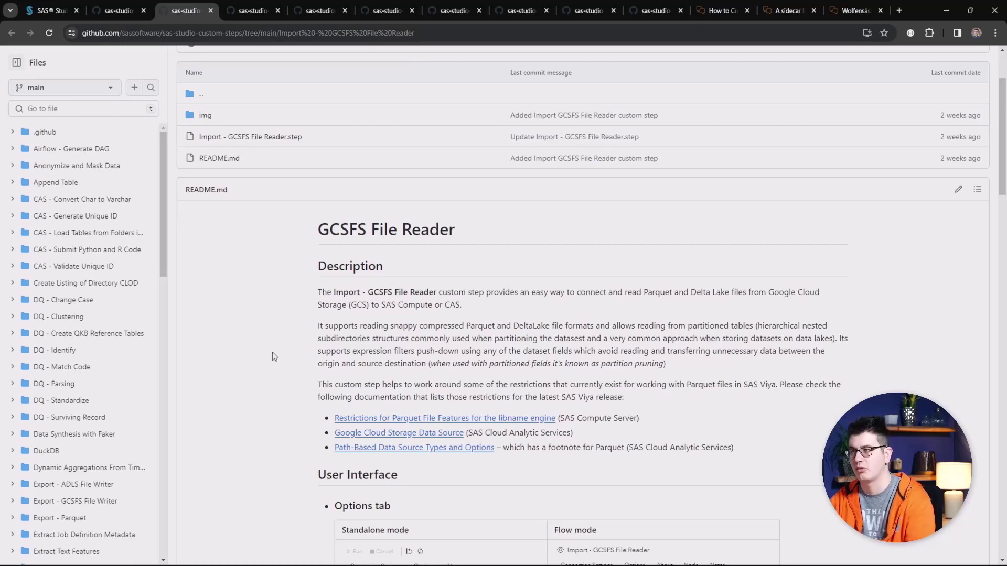
key(ctrl+Tab)
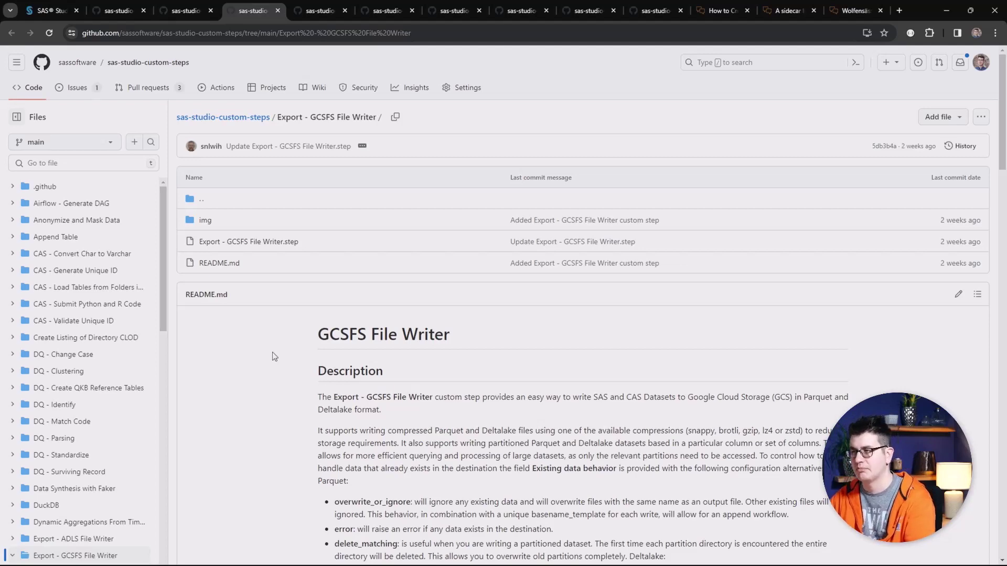
key(ctrl+Tab)
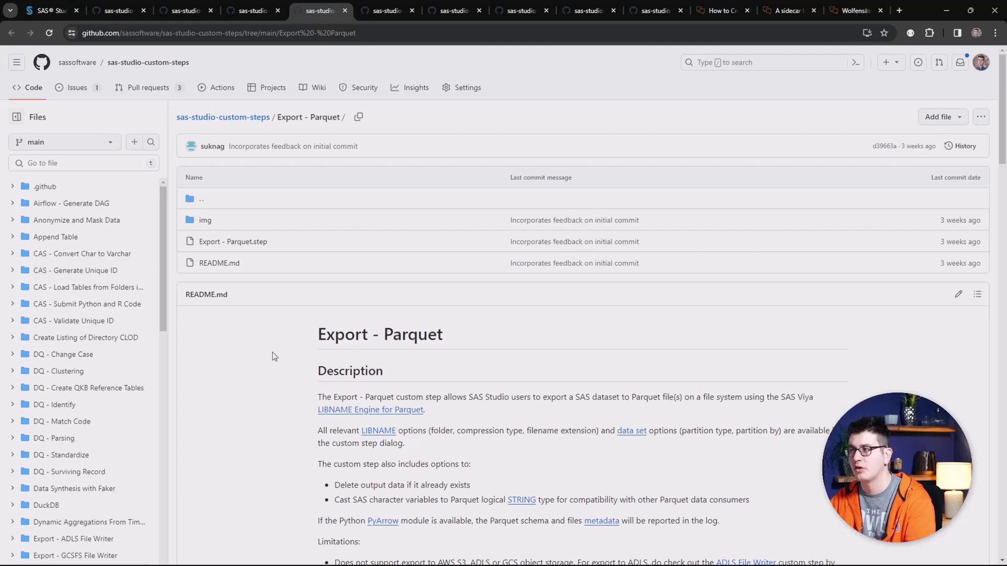
Read the Find Nearest Neighbors custom step page, including its general idea illustration
key(ctrl+Tab)
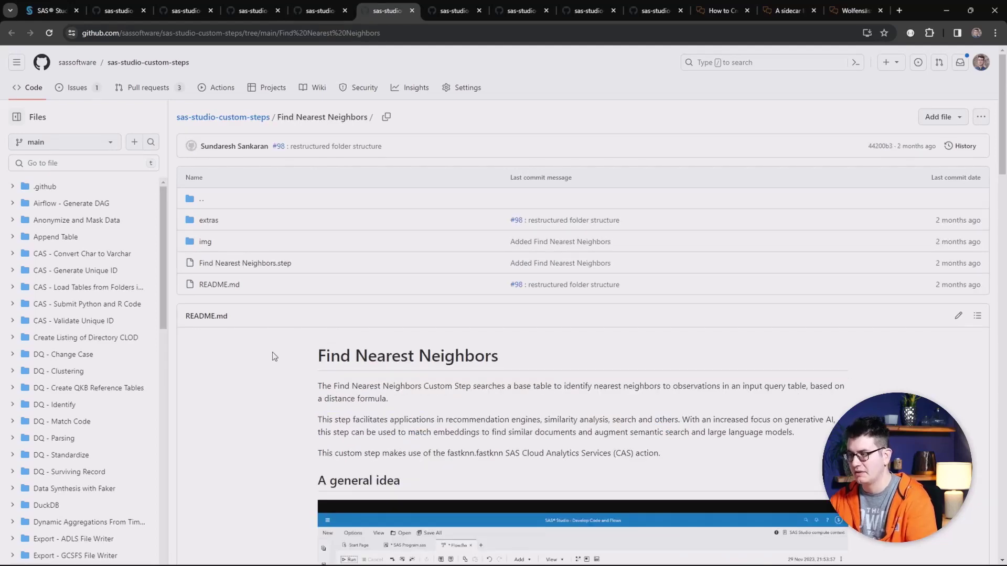
scroll(250, 385, down, 3)
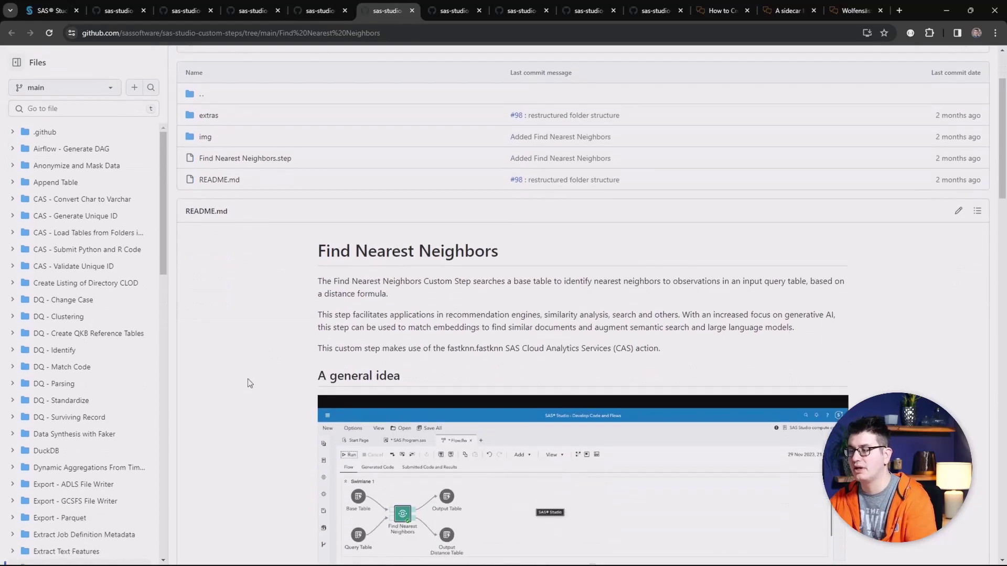
scroll(248, 377, down, 2)
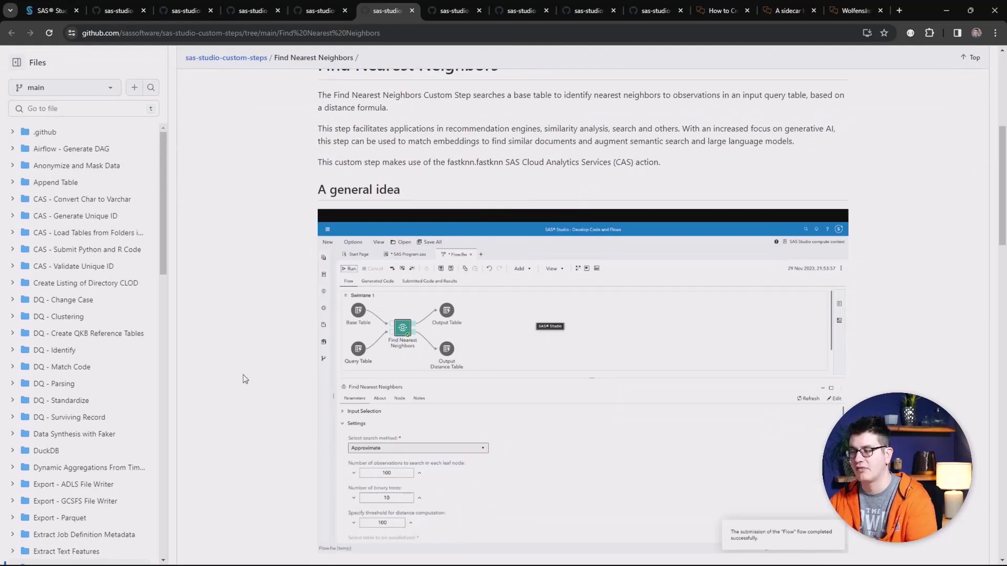
Switch to the Import - CSV with long column names custom step page and read its description and user interface options
scroll(244, 374, up, 2)
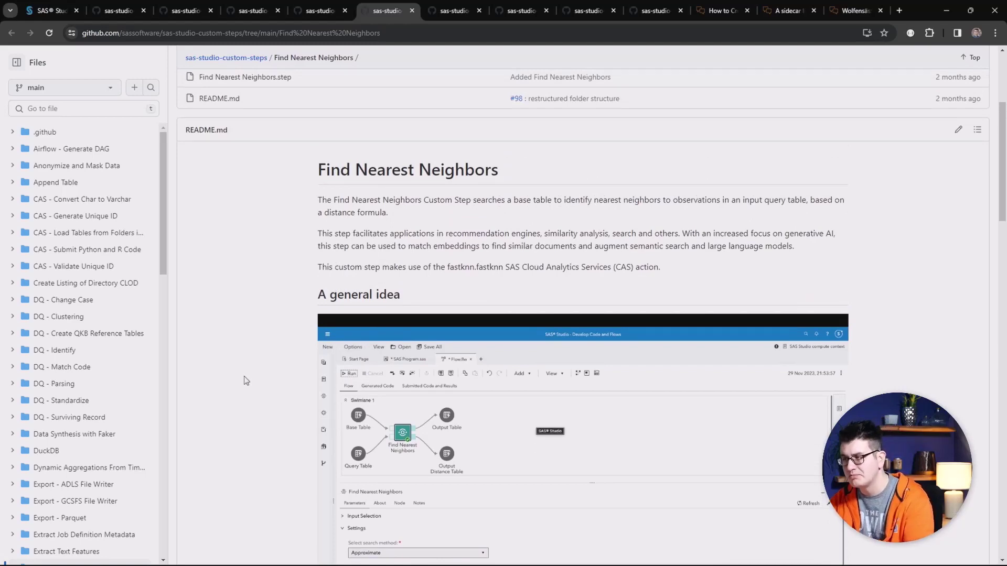
key(ctrl+Tab)
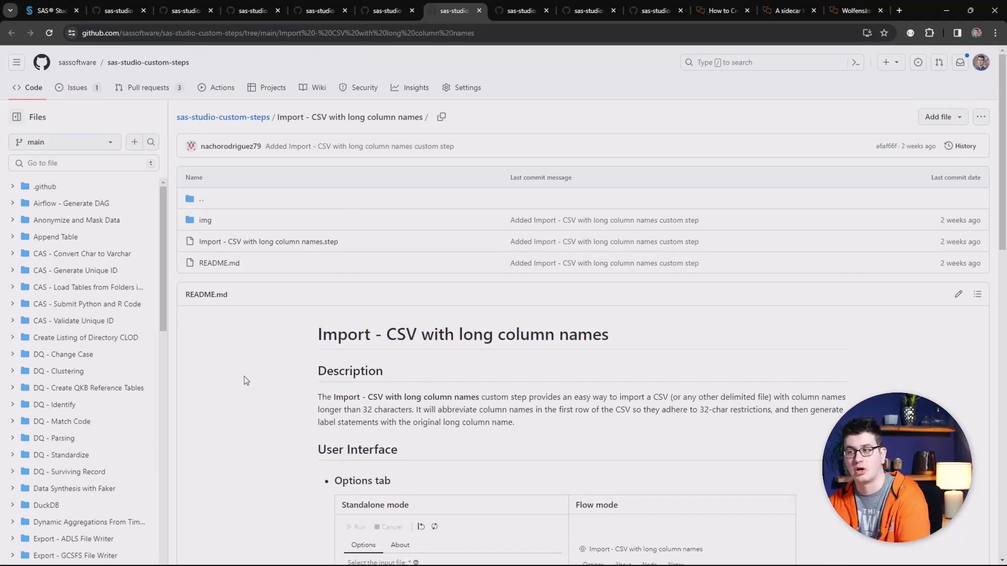
scroll(321, 382, down, 3)
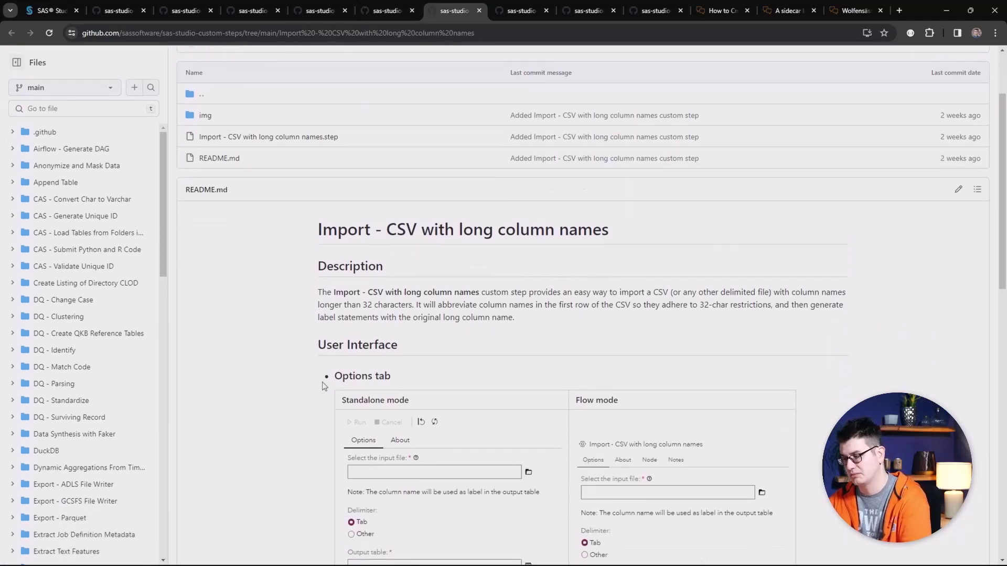
scroll(320, 384, down, 1)
scroll(316, 359, up, 1)
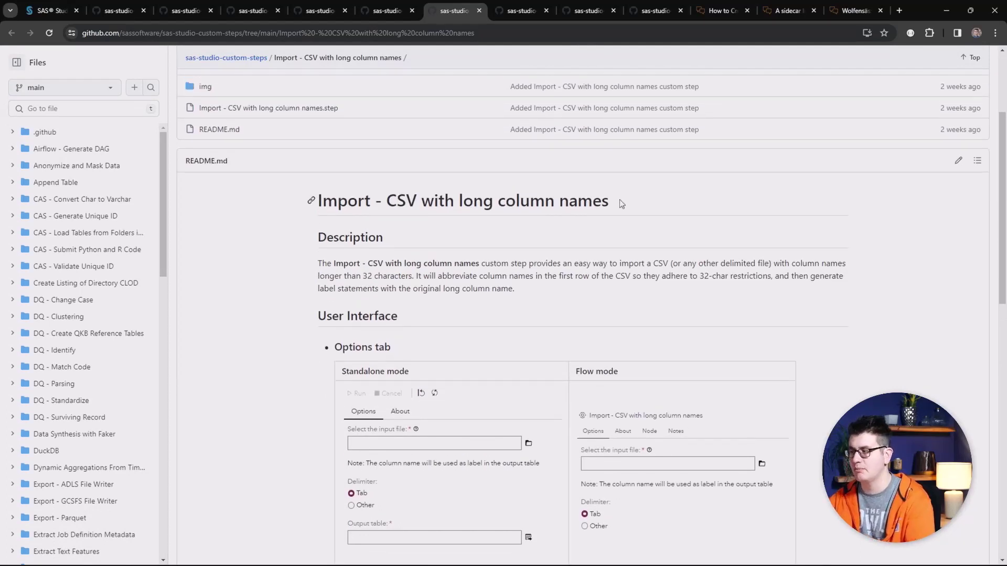
scroll(618, 201, up, 1)
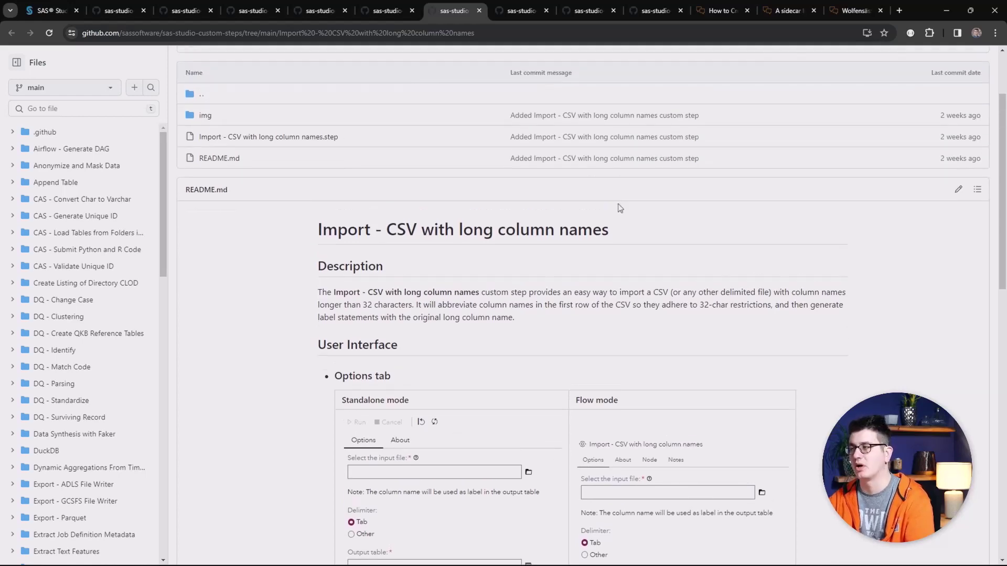
Open the Update column labels custom step page and read its methods for updating labels and its options illustration
key(ctrl+Tab)
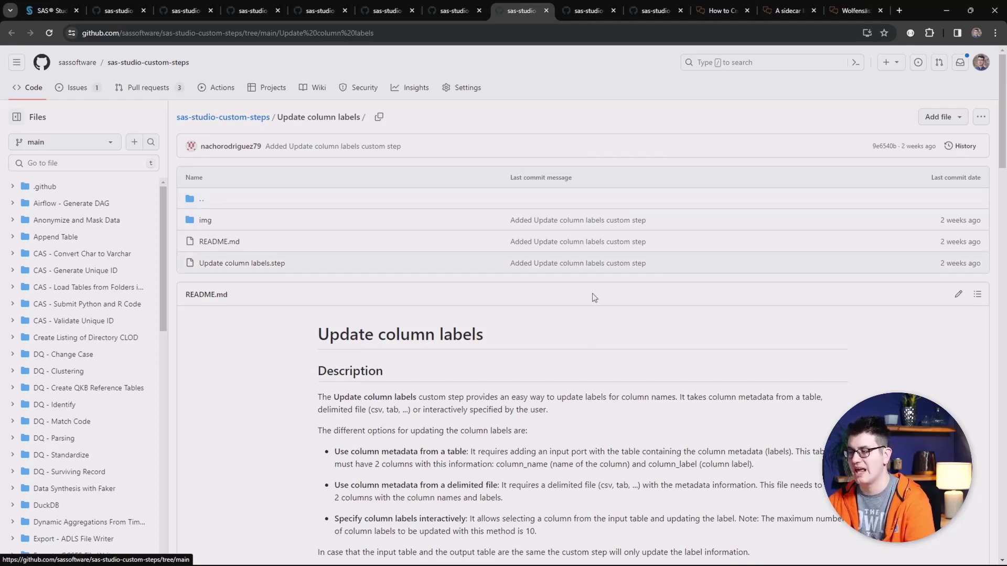
scroll(593, 296, down, 5)
scroll(592, 334, down, 1)
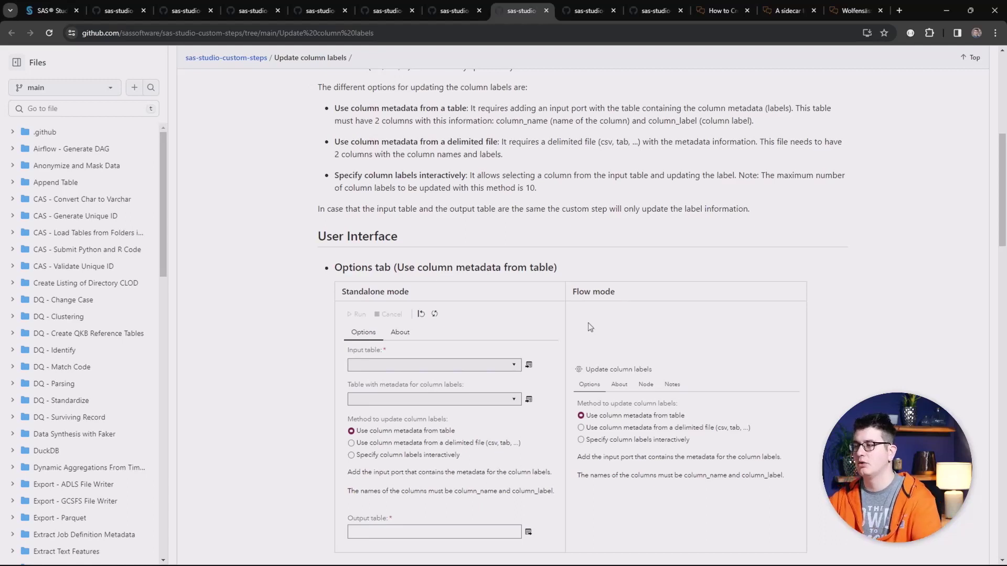
scroll(590, 327, up, 2)
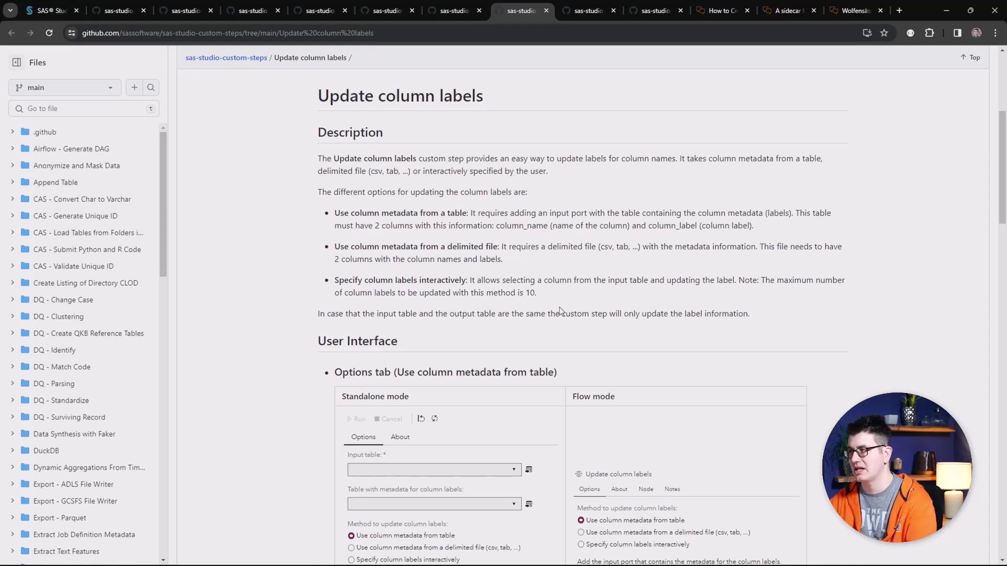
Read the SAS Content - Create Folder and SAS Content - Obtain Folder URI custom step pages, including their general idea illustrations
key(ctrl+Tab)
scroll(534, 311, down, 2)
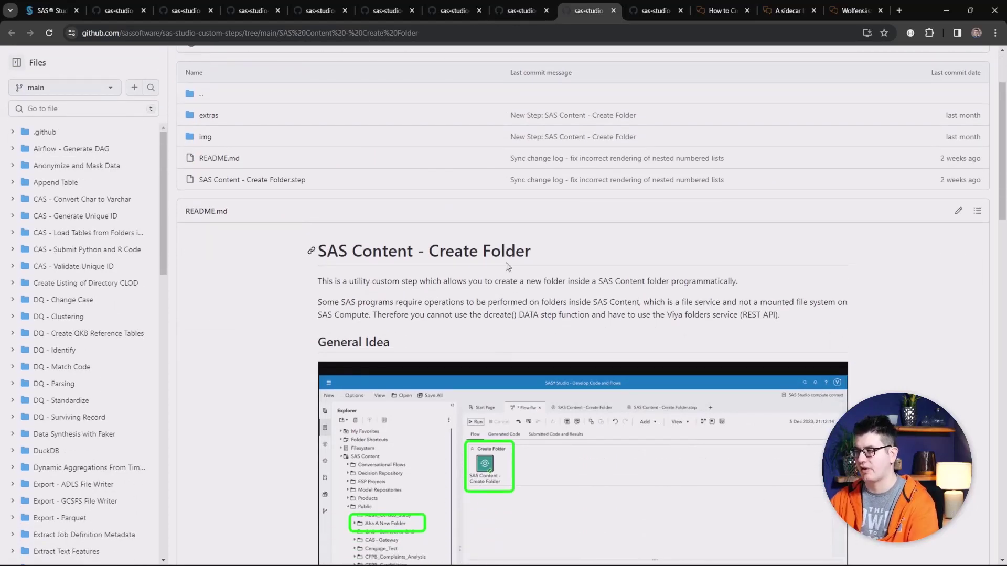
scroll(312, 279, down, 1)
scroll(319, 295, down, 1)
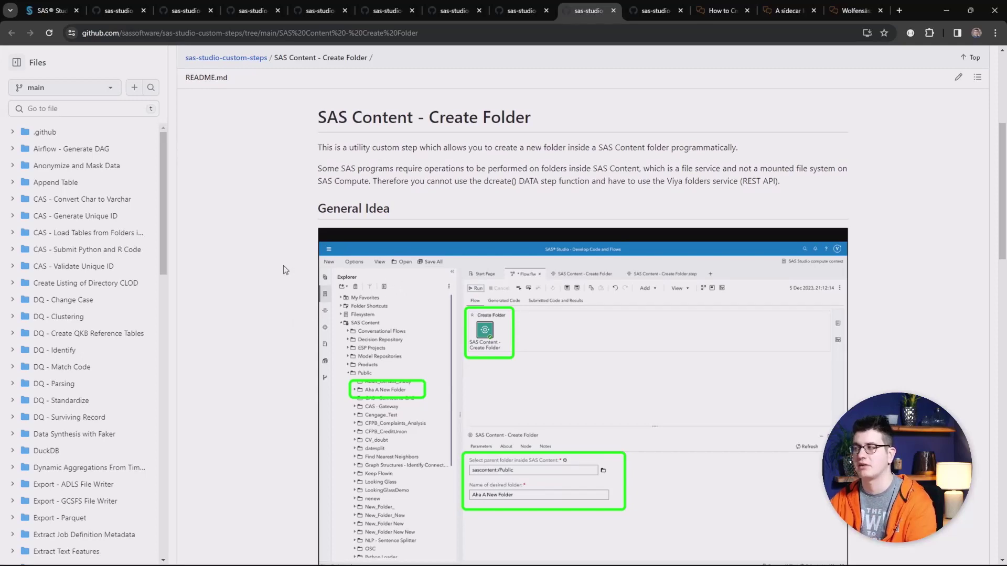
key(ctrl+Tab)
scroll(287, 326, down, 2)
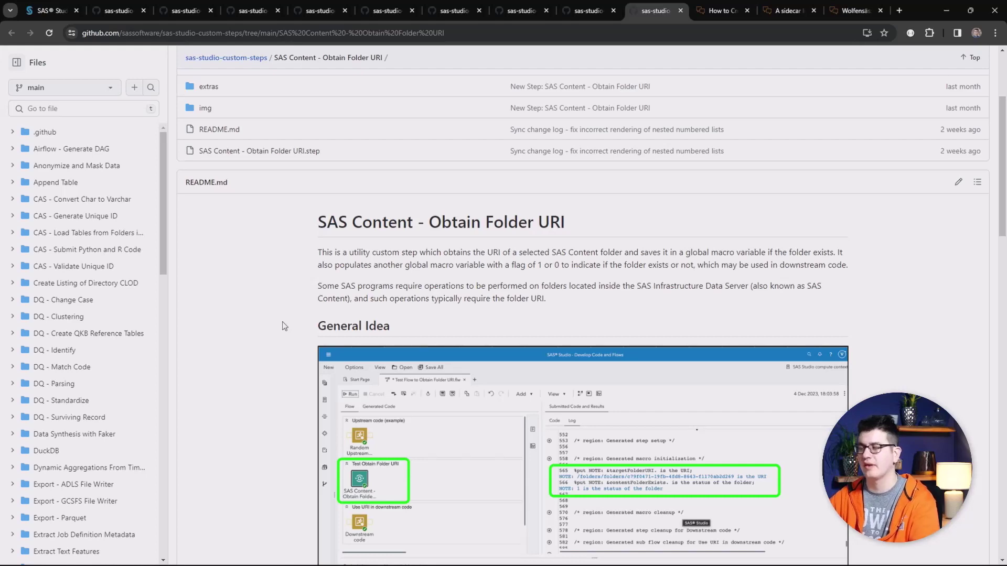
Switch to the SAS Communities articles and view those on the SAS Container Runtime sidecar logging proxy and the Wolfensäs FPS game
key(ctrl+Tab)
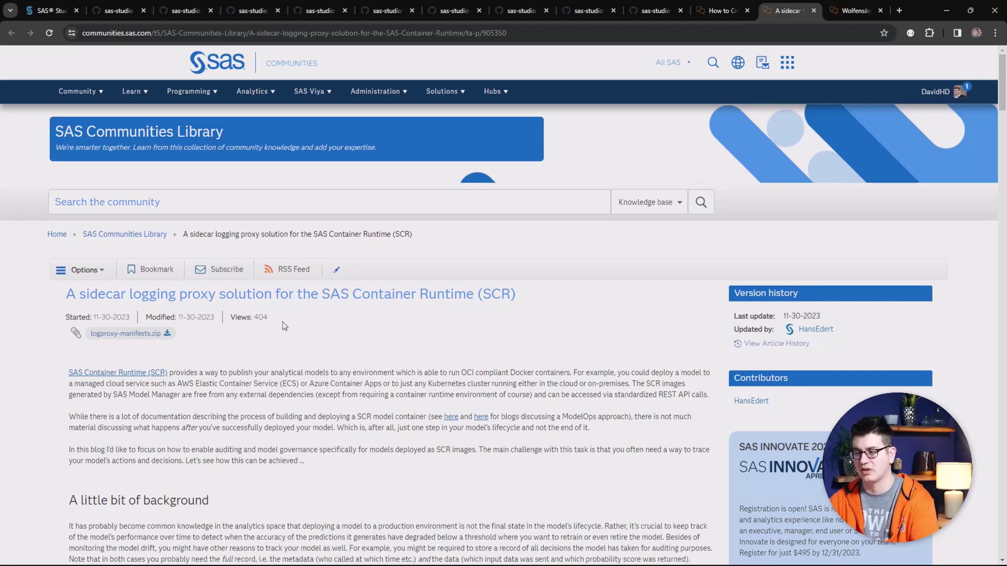
scroll(291, 357, down, 6)
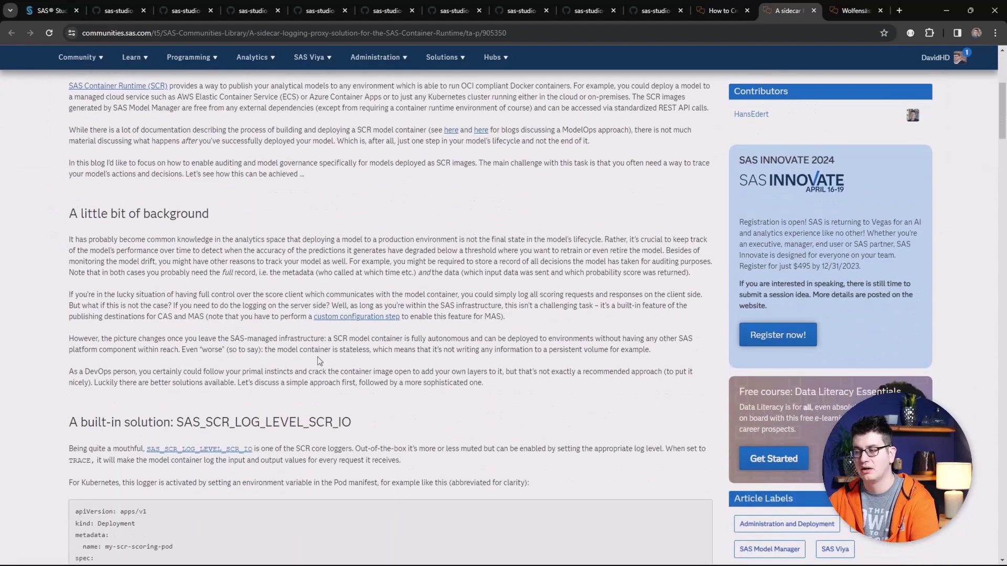
scroll(318, 356, down, 1)
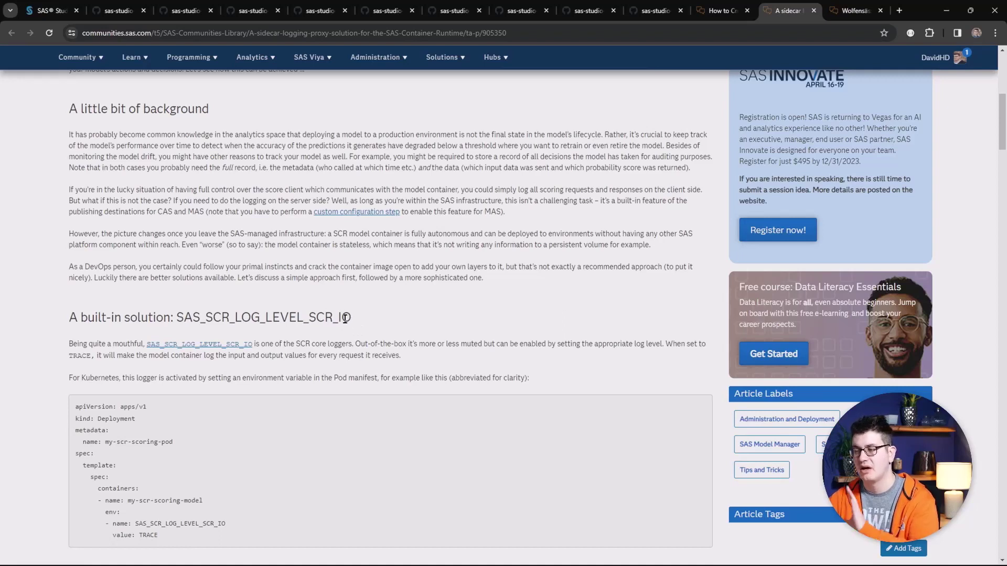
scroll(345, 318, up, 1)
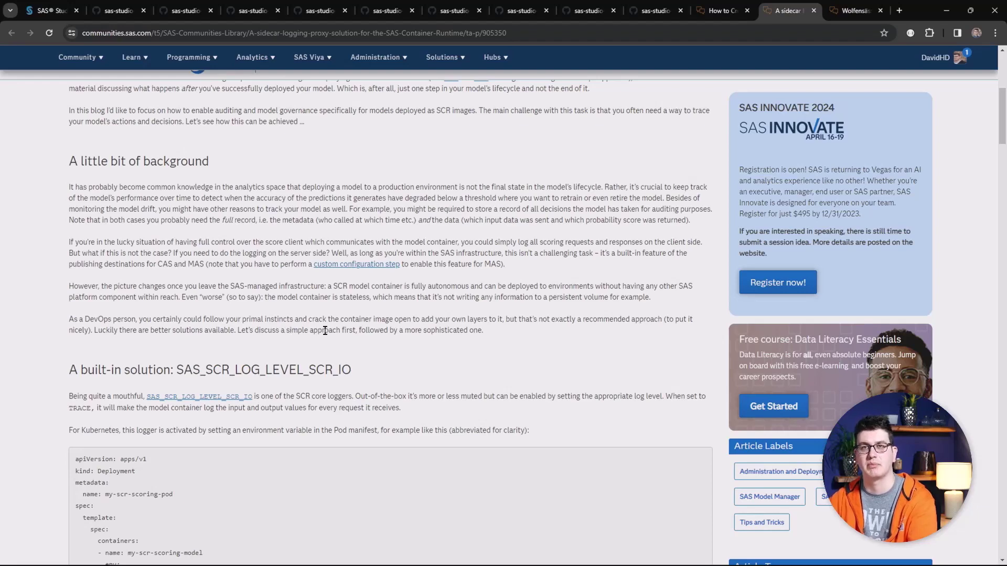
key(ctrl+Tab)
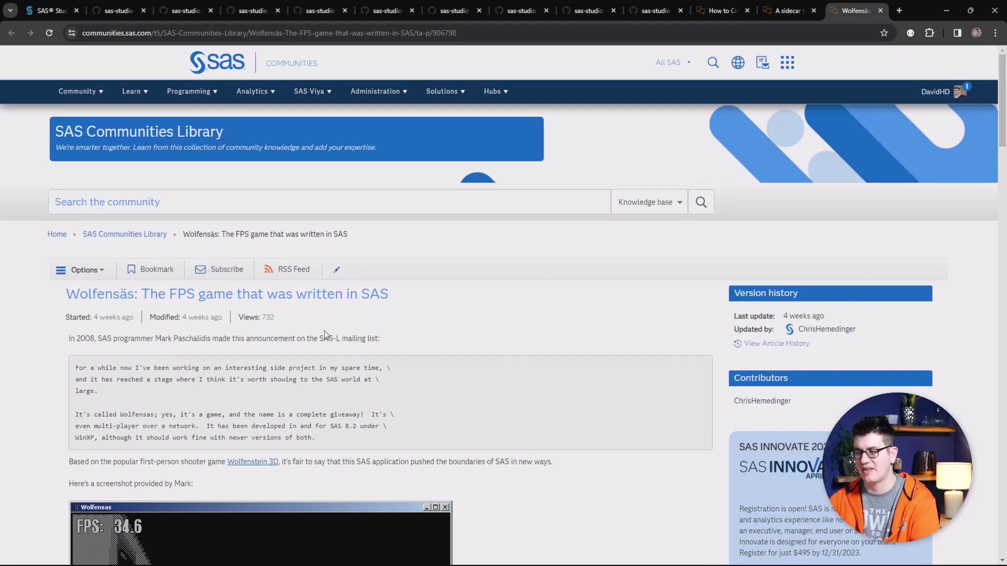
scroll(382, 295, down, 1)
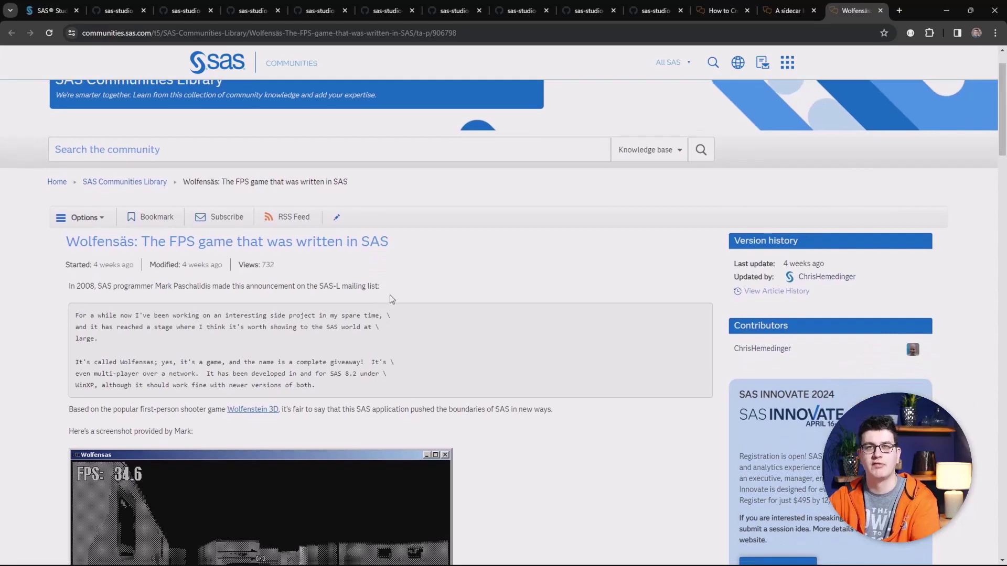